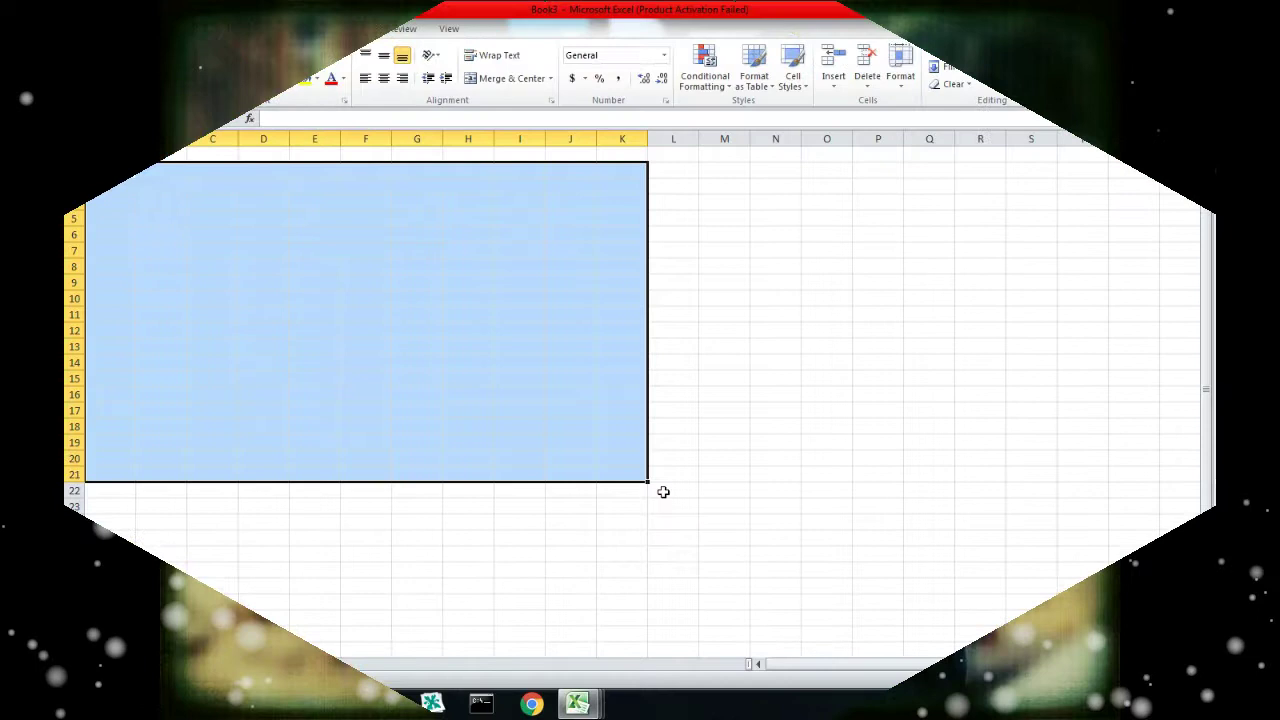
# - Look over the workbook protection options on the Info page, then return to Sheet1
pyautogui.click(695, 410)
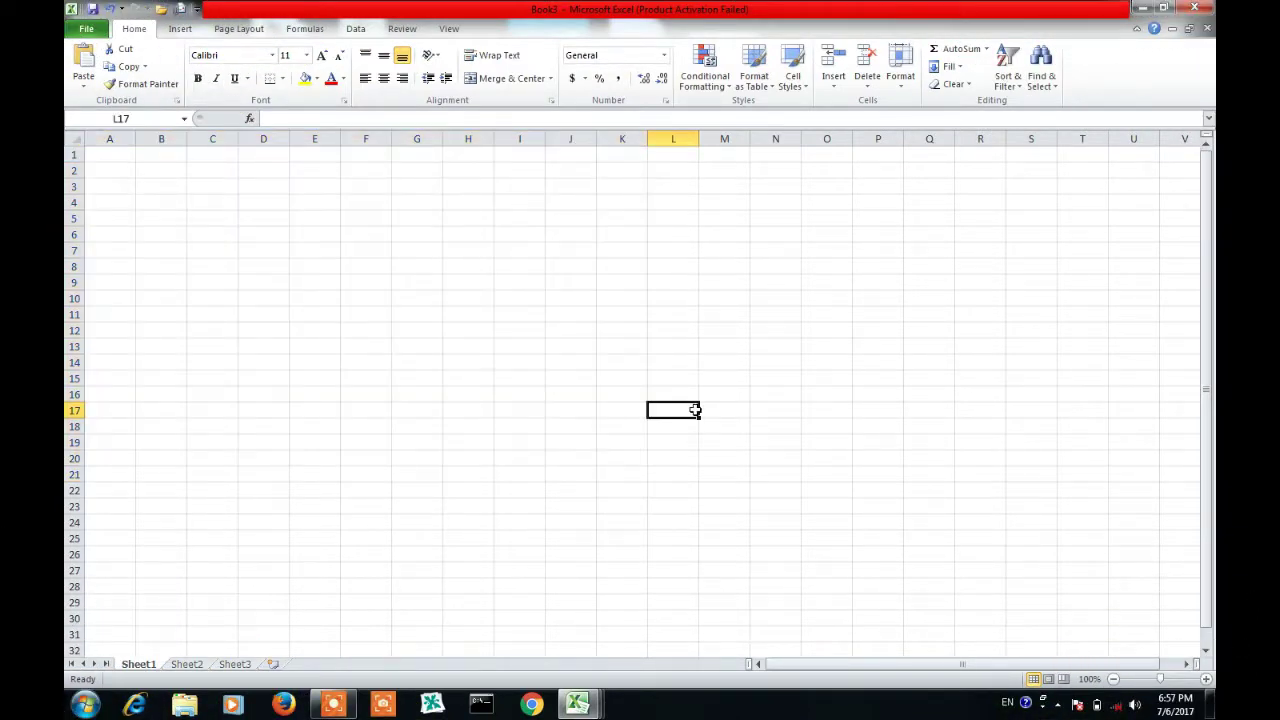
pyautogui.click(90, 30)
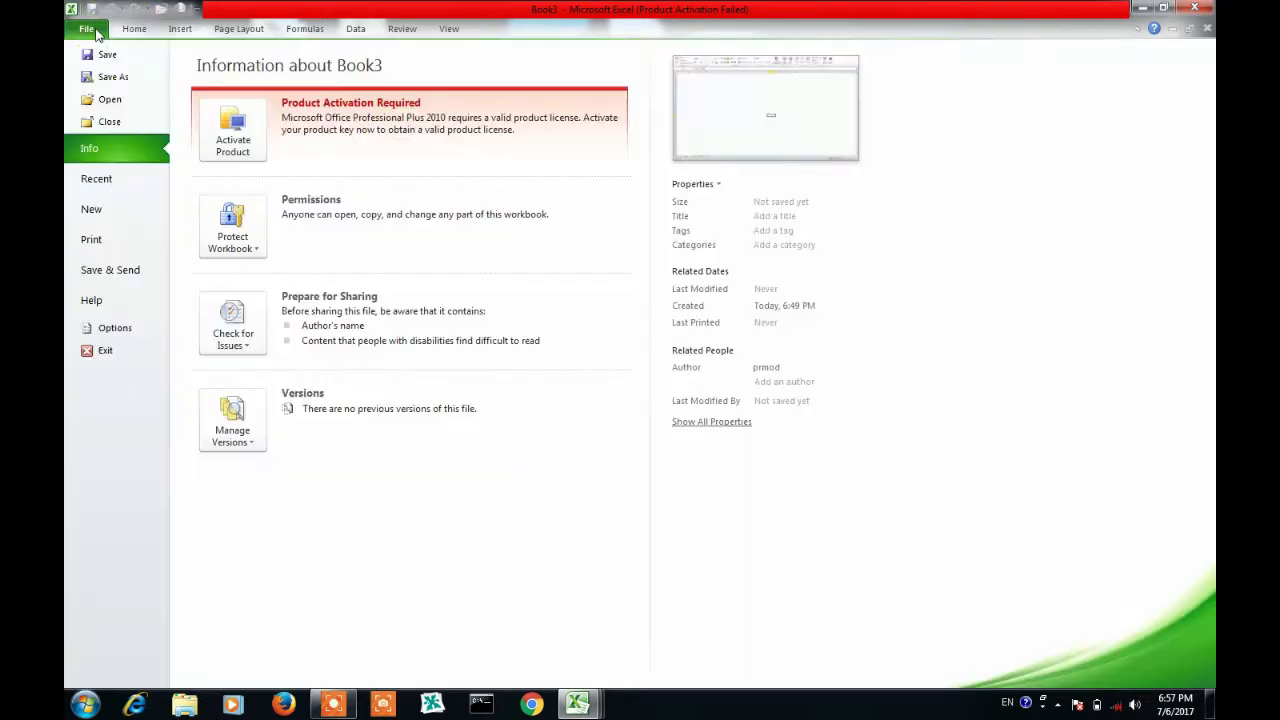
pyautogui.click(226, 241)
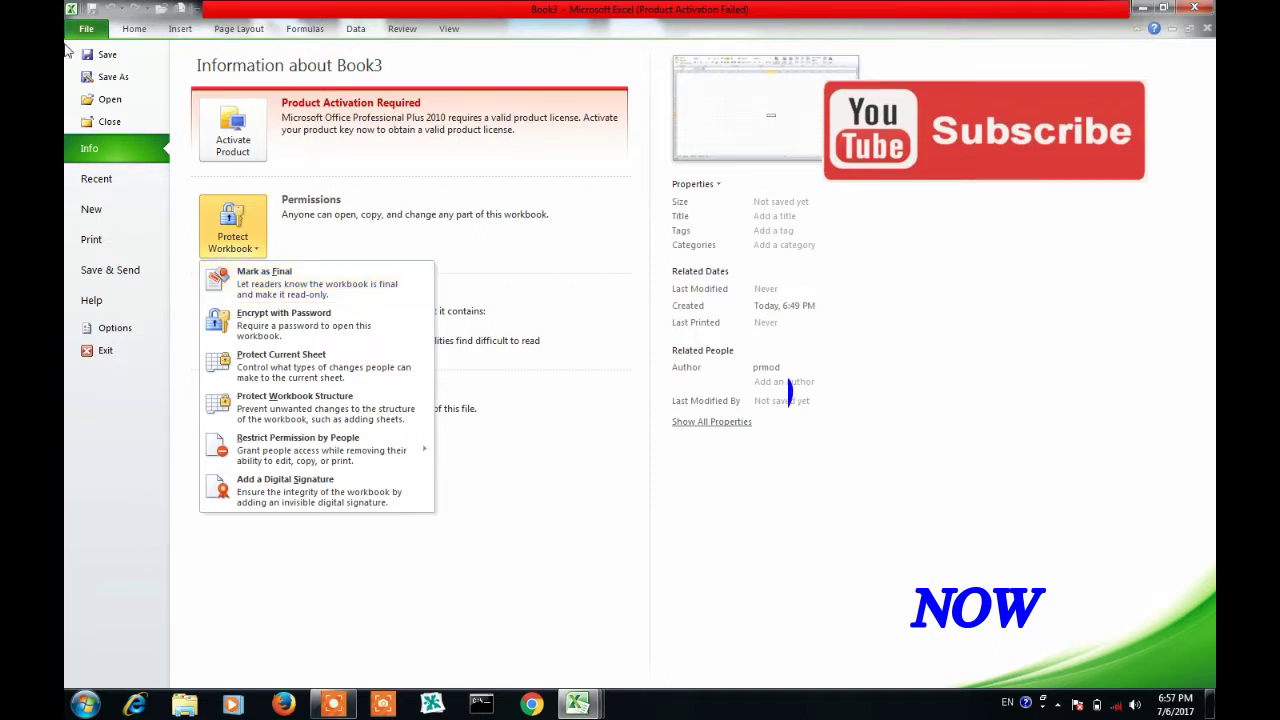
pyautogui.click(87, 28)
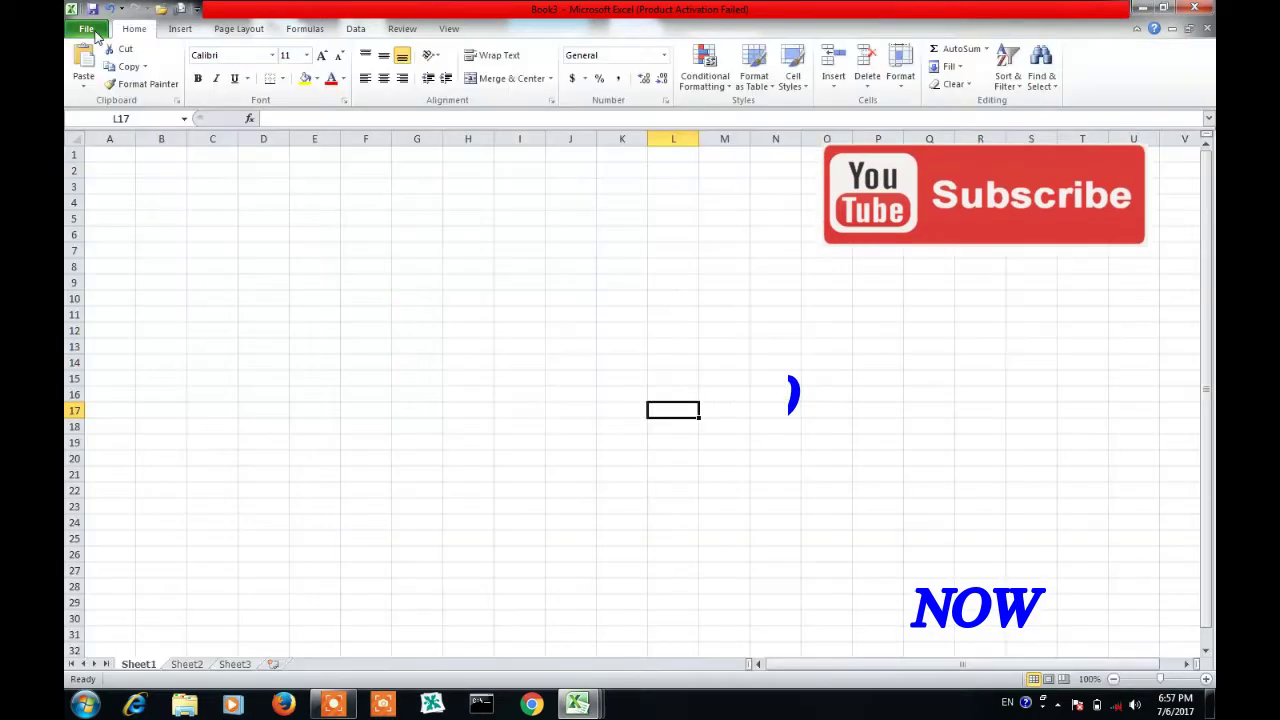
# - Fill scattered cells with filler text such as 'sdf', 'dsf', 'fsd' and 'sdfs'
pyautogui.click(283, 204)
pyautogui.write('f\t')
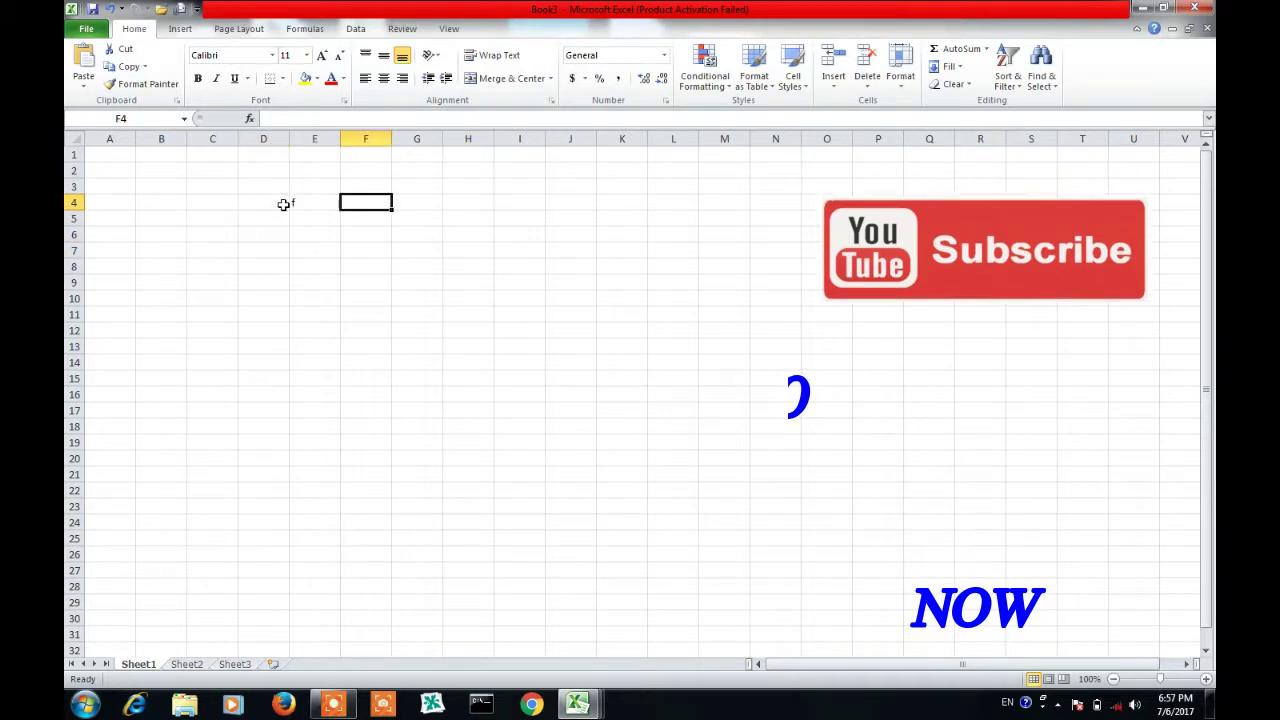
pyautogui.write('sdf')
pyautogui.press('Left')
pyautogui.write('dsf')
pyautogui.press('Left')
pyautogui.write('sdf')
pyautogui.press('Left')
pyautogui.write('sd fsd fsdf dsf sd\tfsd')
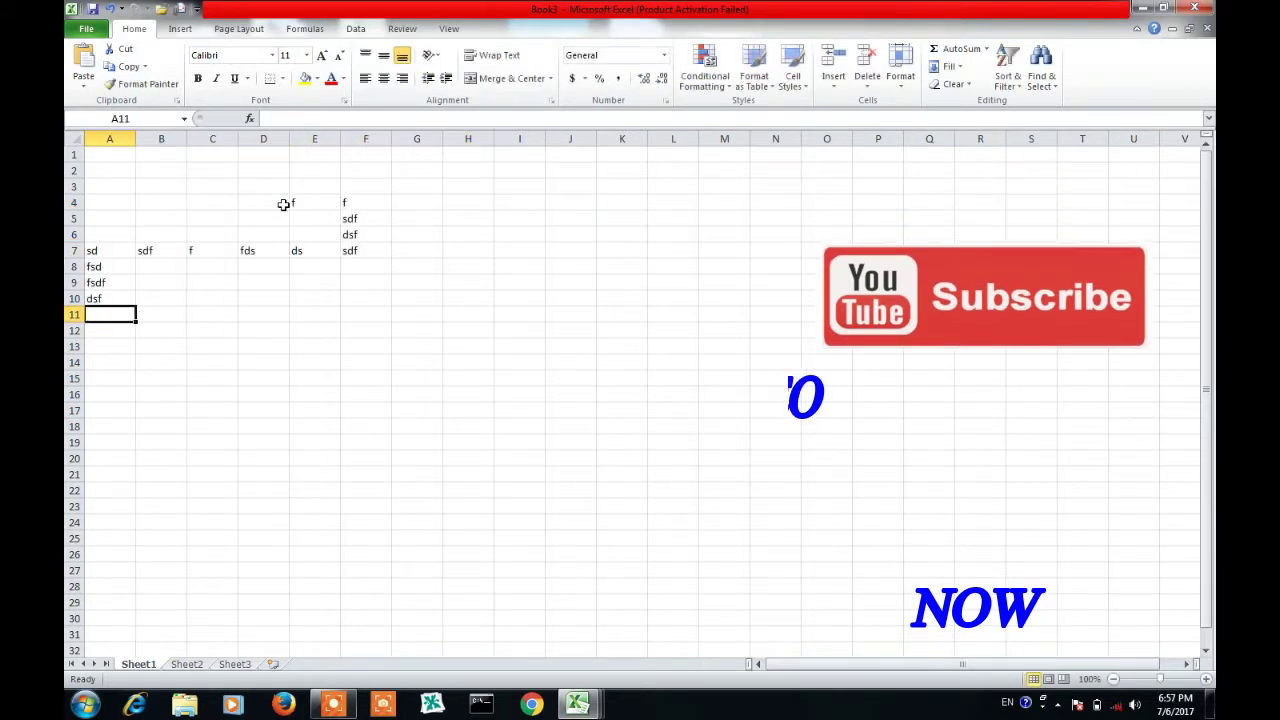
pyautogui.write('\tf')
pyautogui.press('Up')
pyautogui.write('f')
pyautogui.press('Up')
pyautogui.write('sdf\tsdfs')
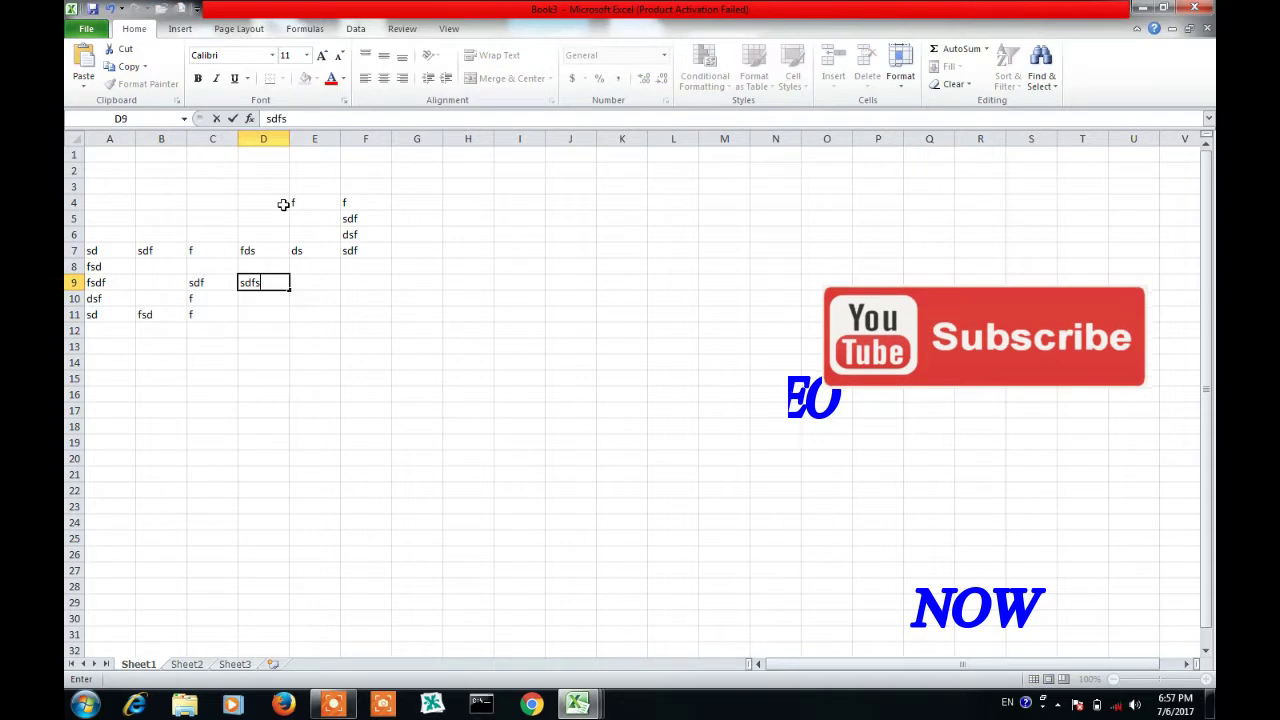
# - Enter 'v', 'g', 'fd' and 'g' across row 4 starting at C4
pyautogui.click(204, 203)
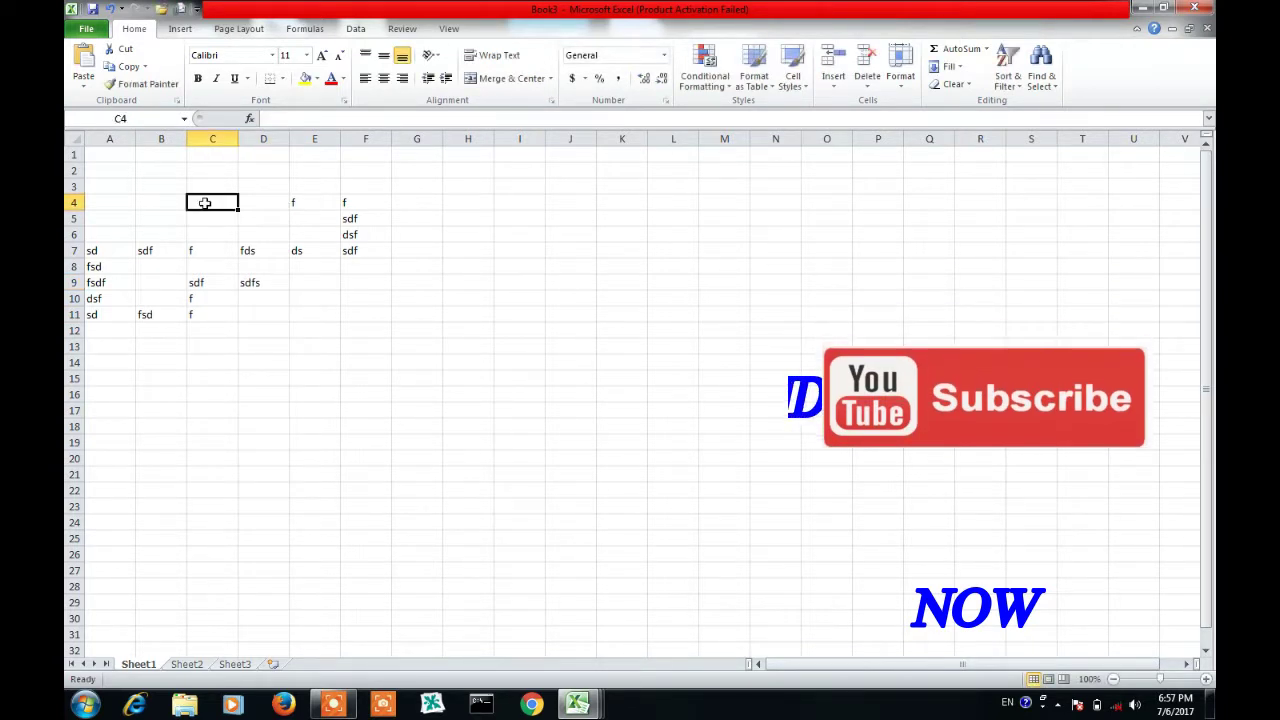
pyautogui.write('v\tg\tfd\tg')
pyautogui.click(315, 330)
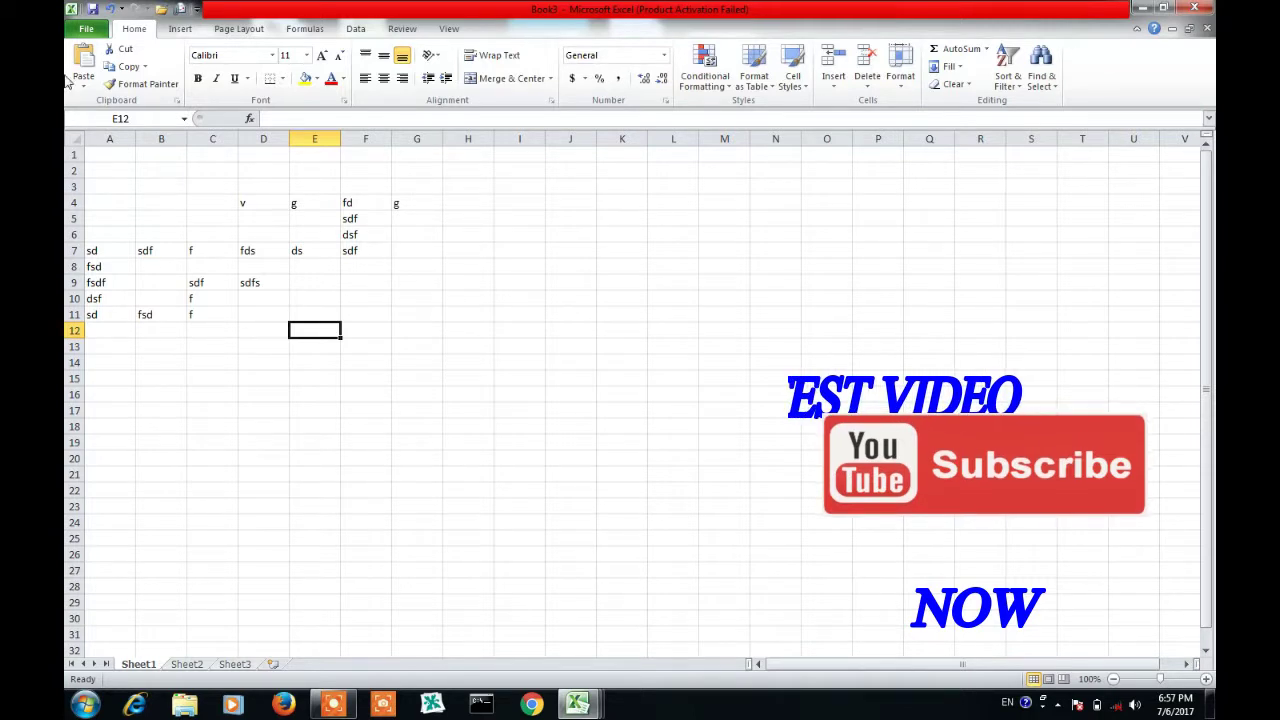
pyautogui.click(106, 154)
pyautogui.moveTo(106, 154); pyautogui.dragTo(990, 520)
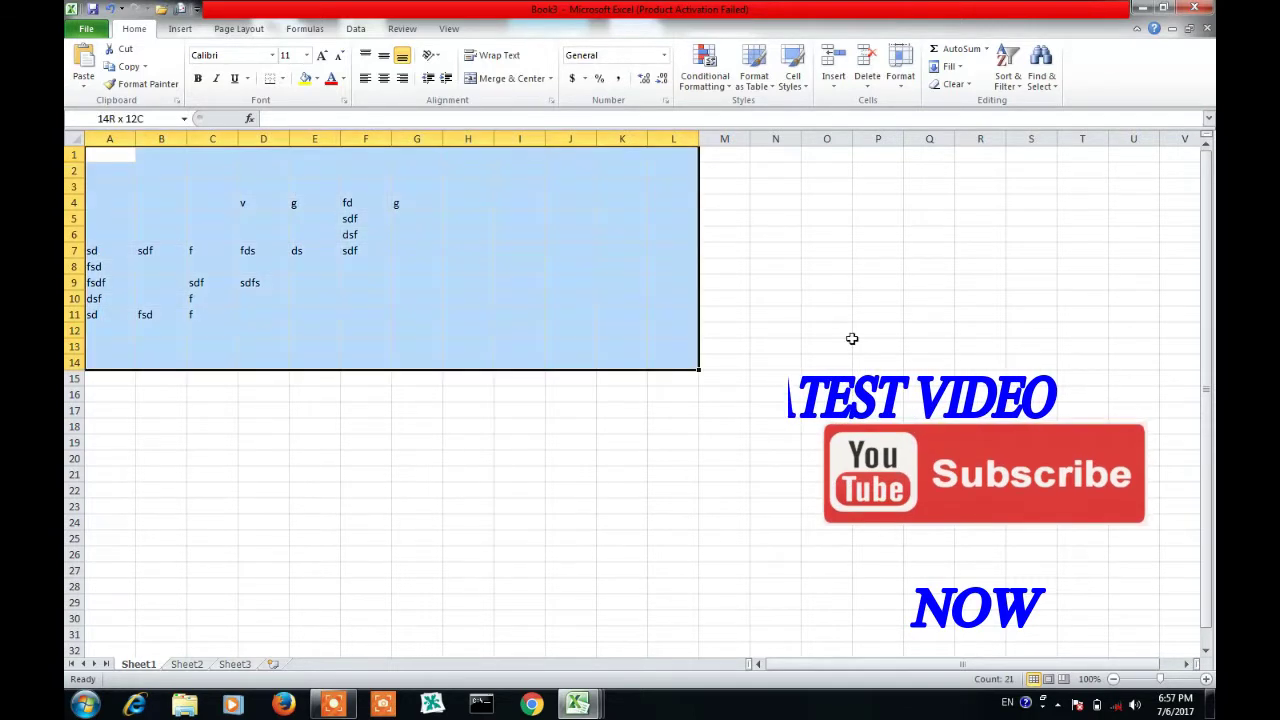
pyautogui.click(788, 448)
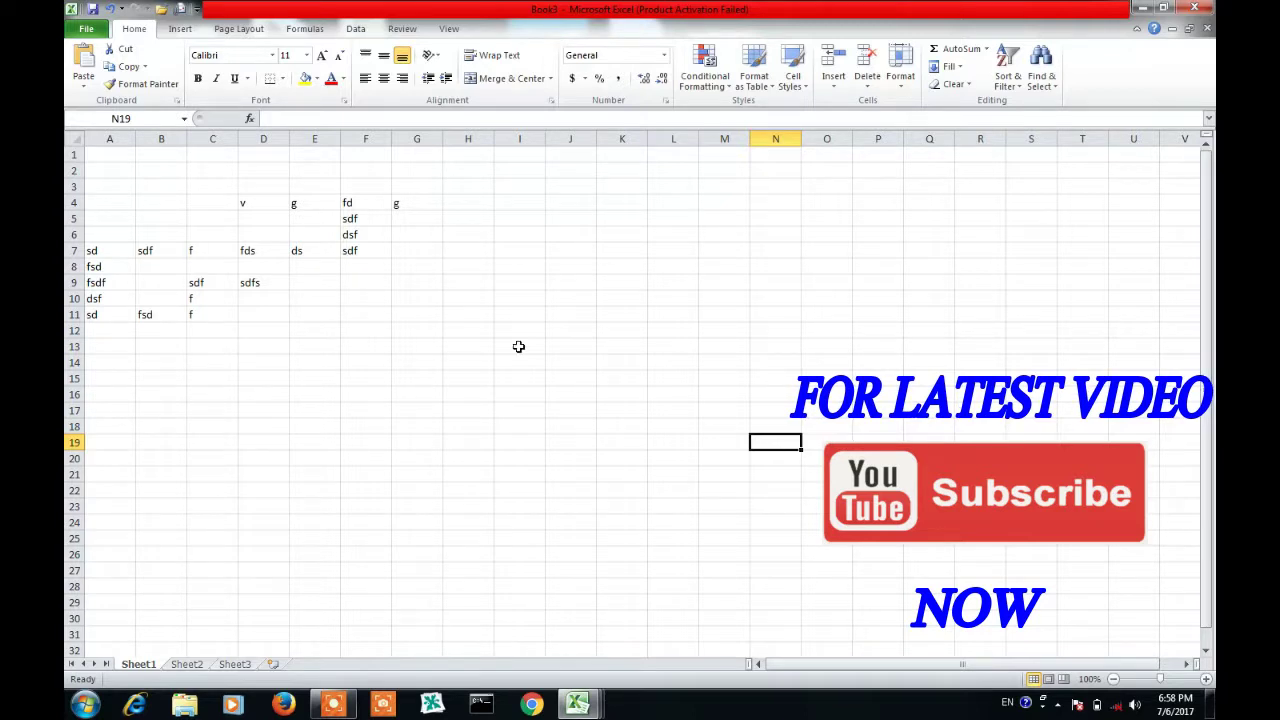
pyautogui.click(519, 346)
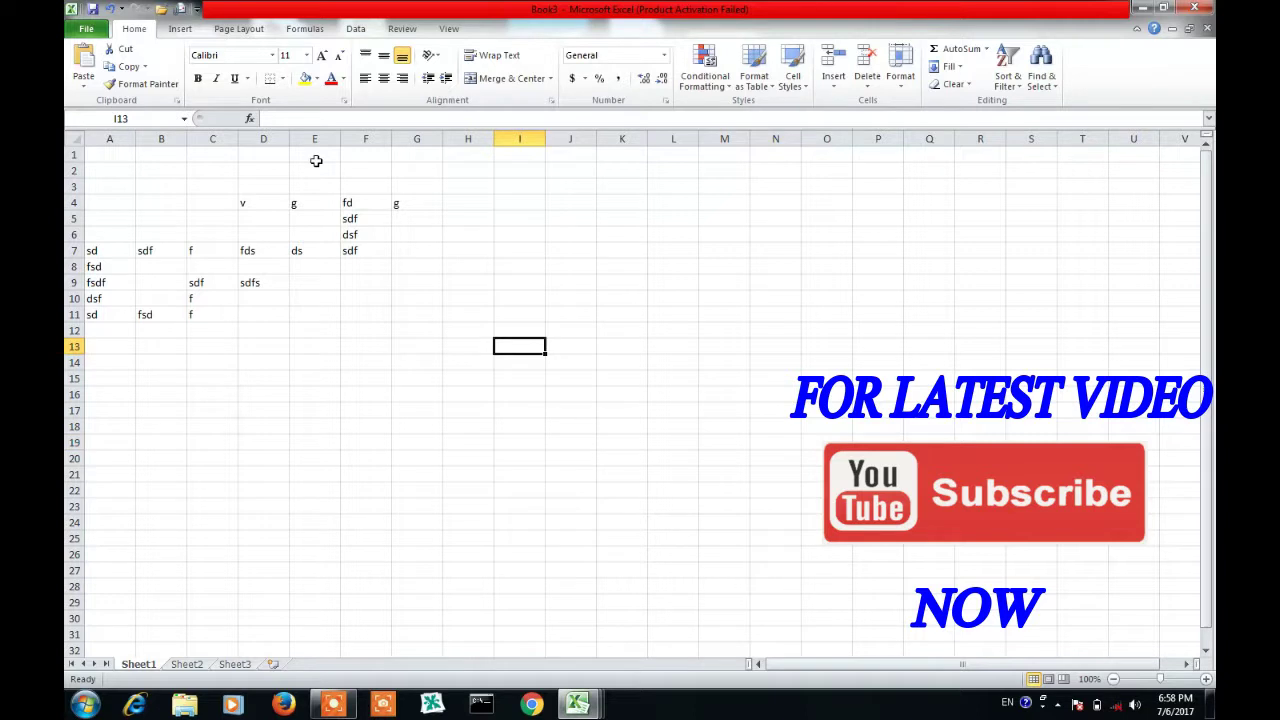
pyautogui.click(167, 204)
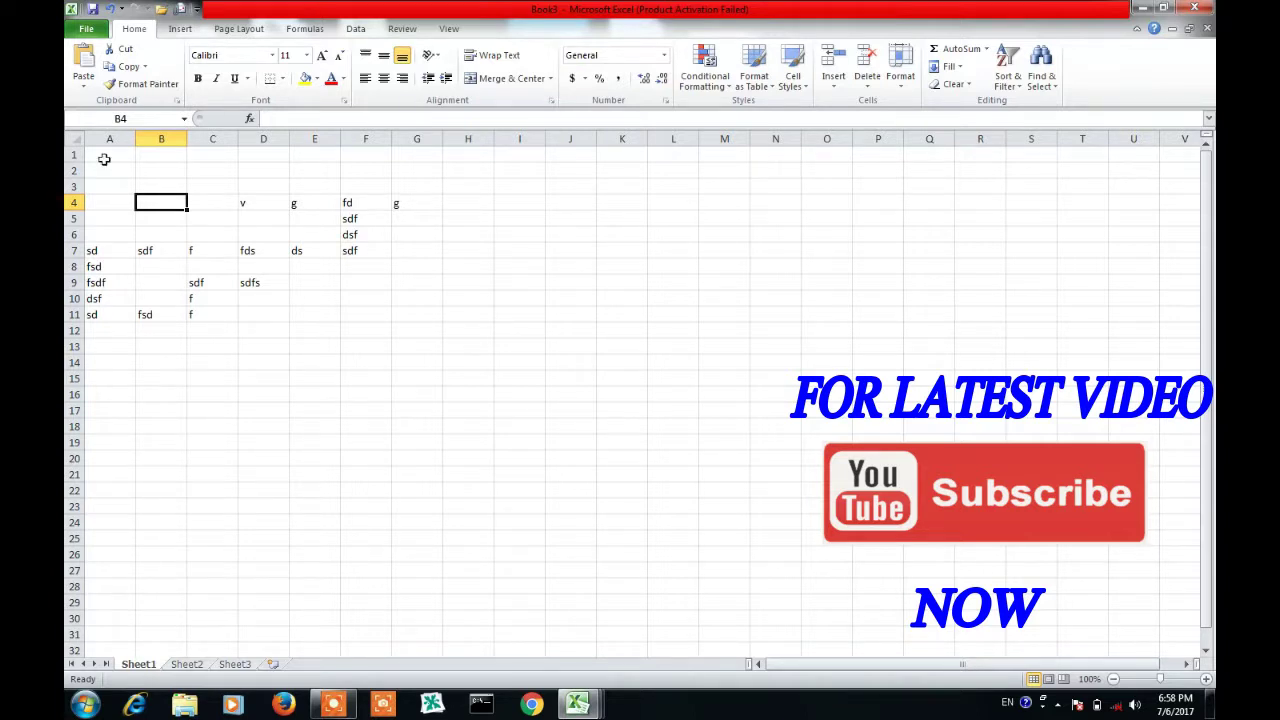
pyautogui.moveTo(108, 158); pyautogui.dragTo(840, 460)
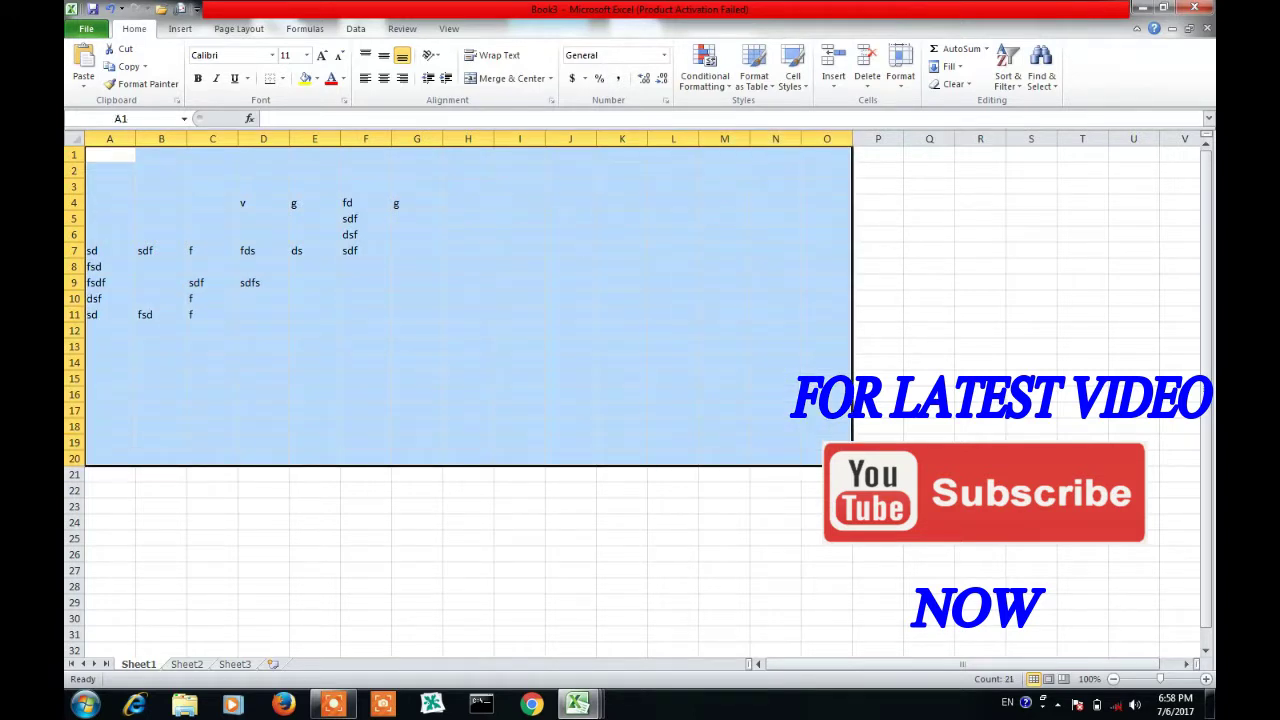
pyautogui.click(621, 318)
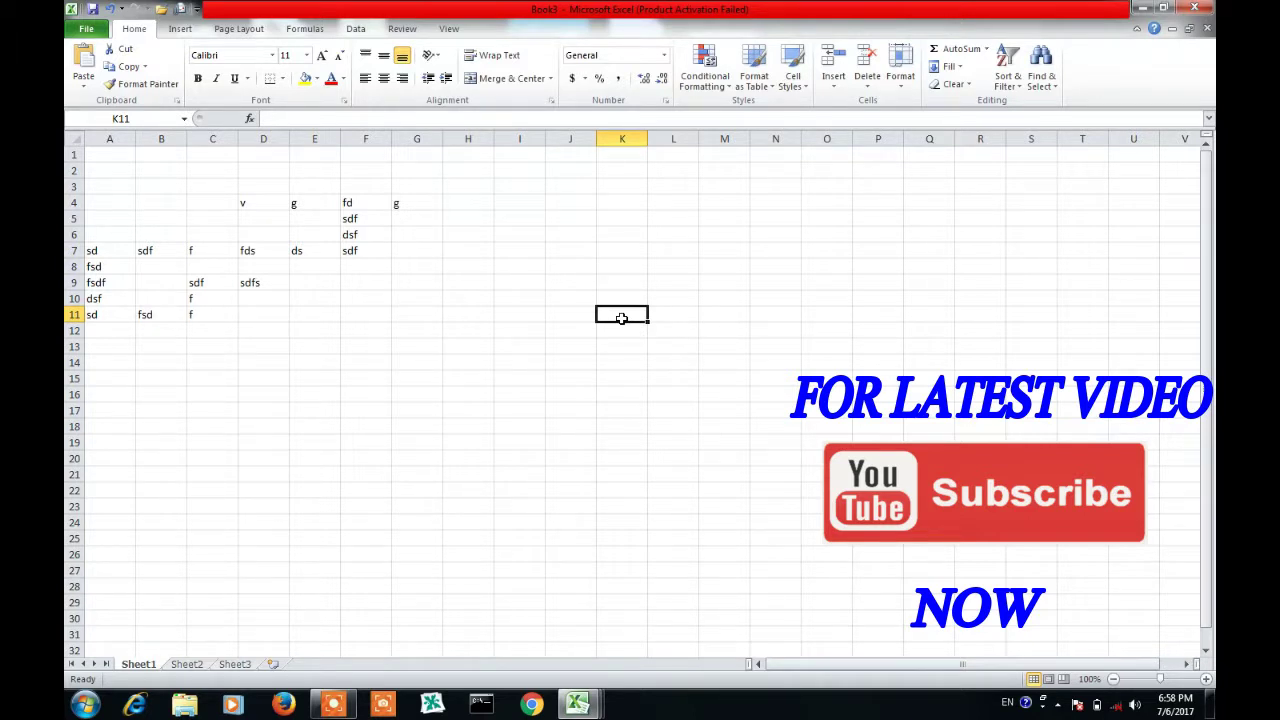
pyautogui.click(274, 185)
pyautogui.moveTo(110, 155); pyautogui.dragTo(529, 360)
pyautogui.click(531, 363)
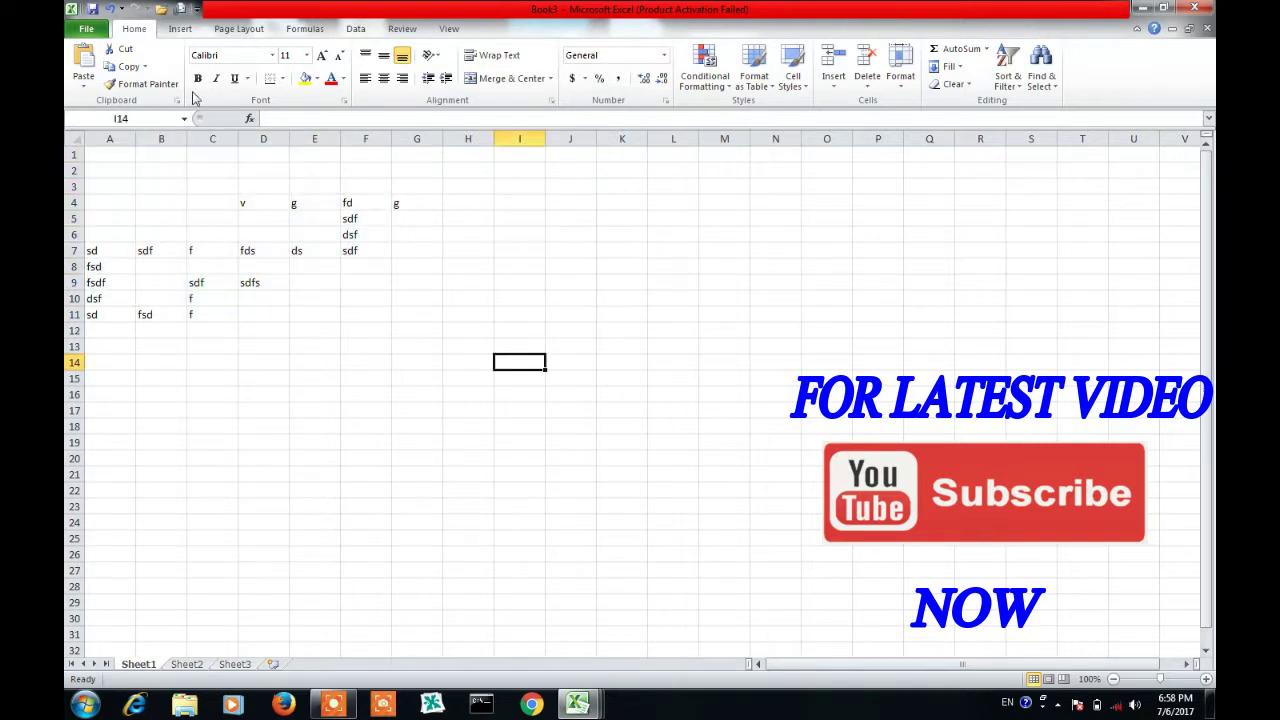
# - Choose Protect Current Sheet under Protect Workbook on Book3's Info page
pyautogui.click(80, 24)
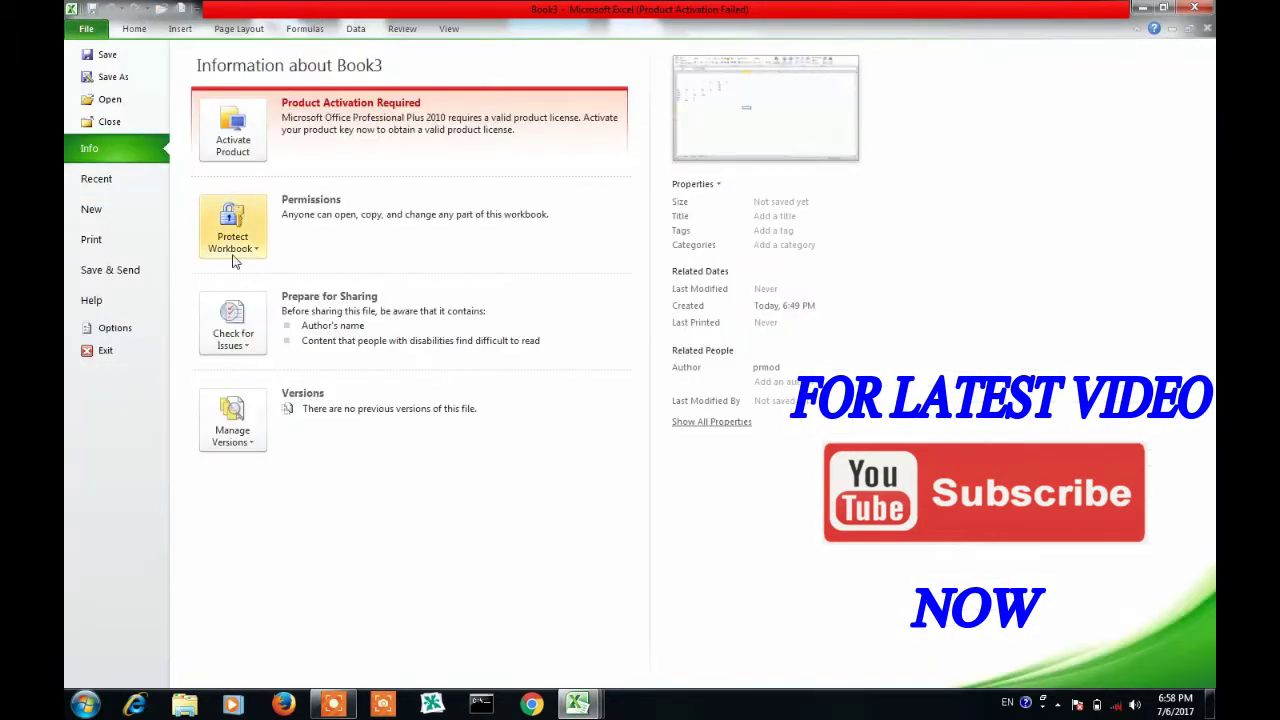
pyautogui.click(233, 248)
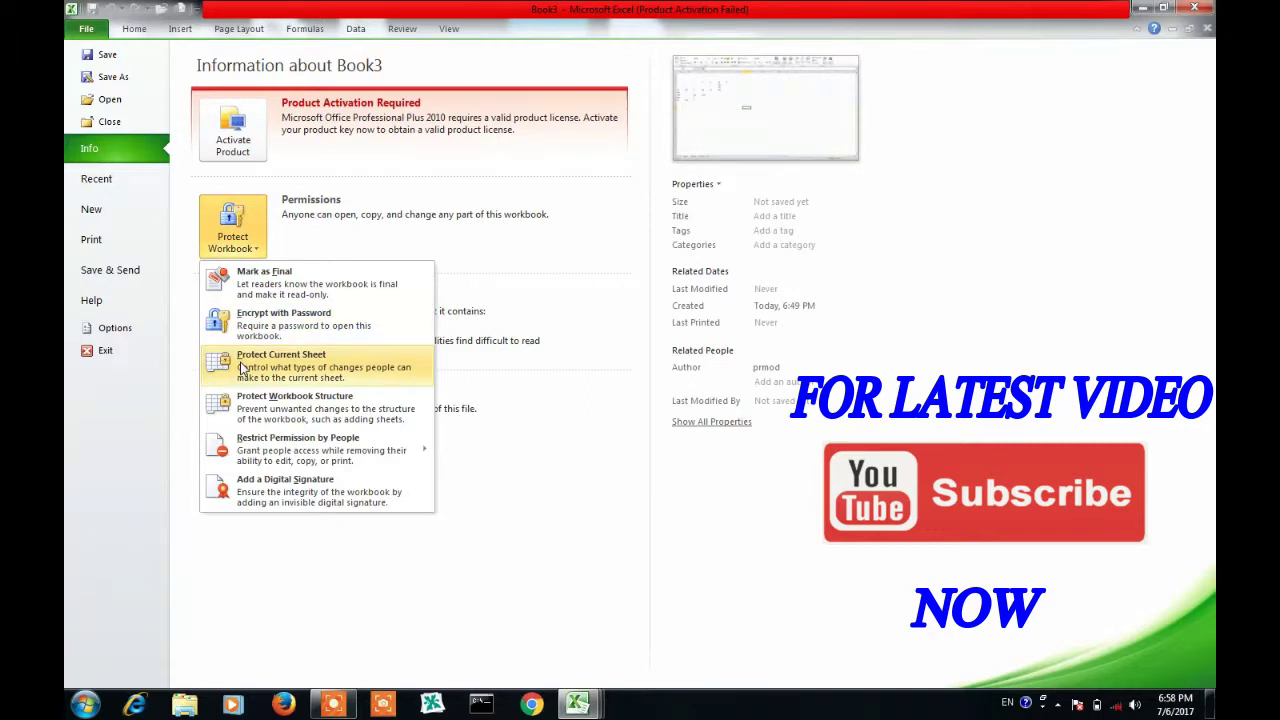
pyautogui.click(241, 369)
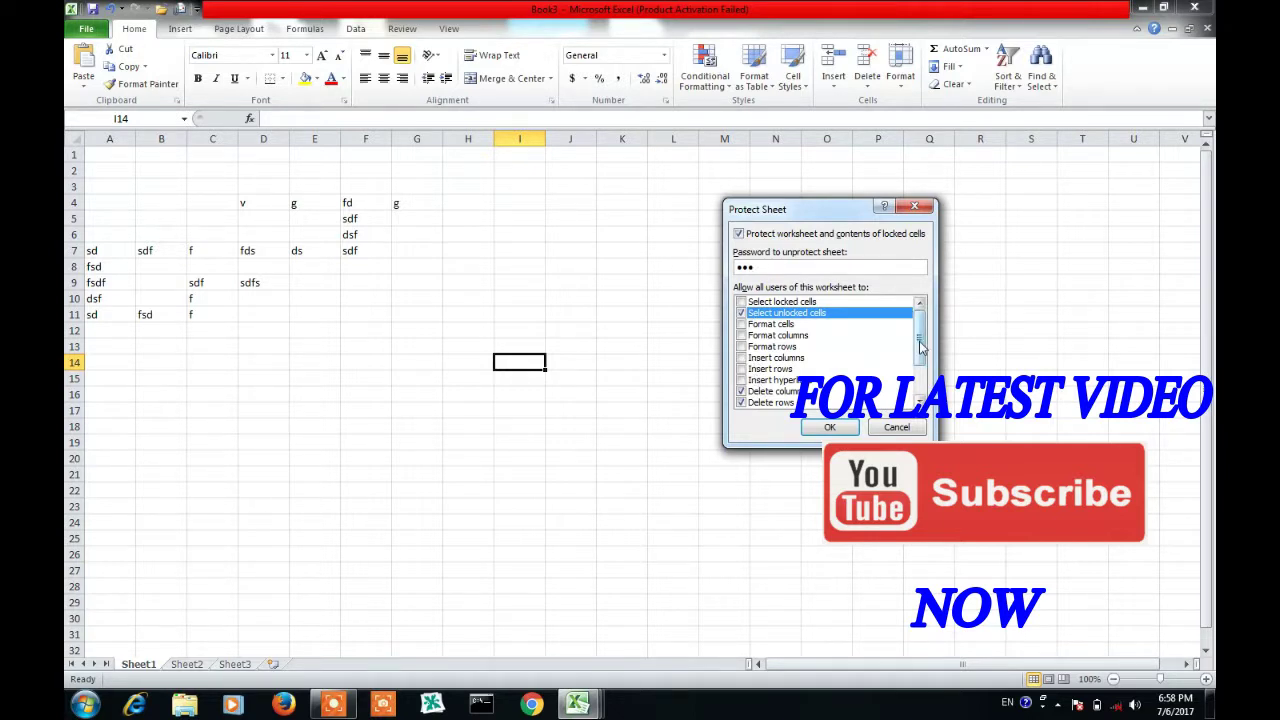
# - Allow selecting locked cells, accept the protection settings, and re-enter the sheet password
pyautogui.moveTo(921, 346); pyautogui.dragTo(926, 340)
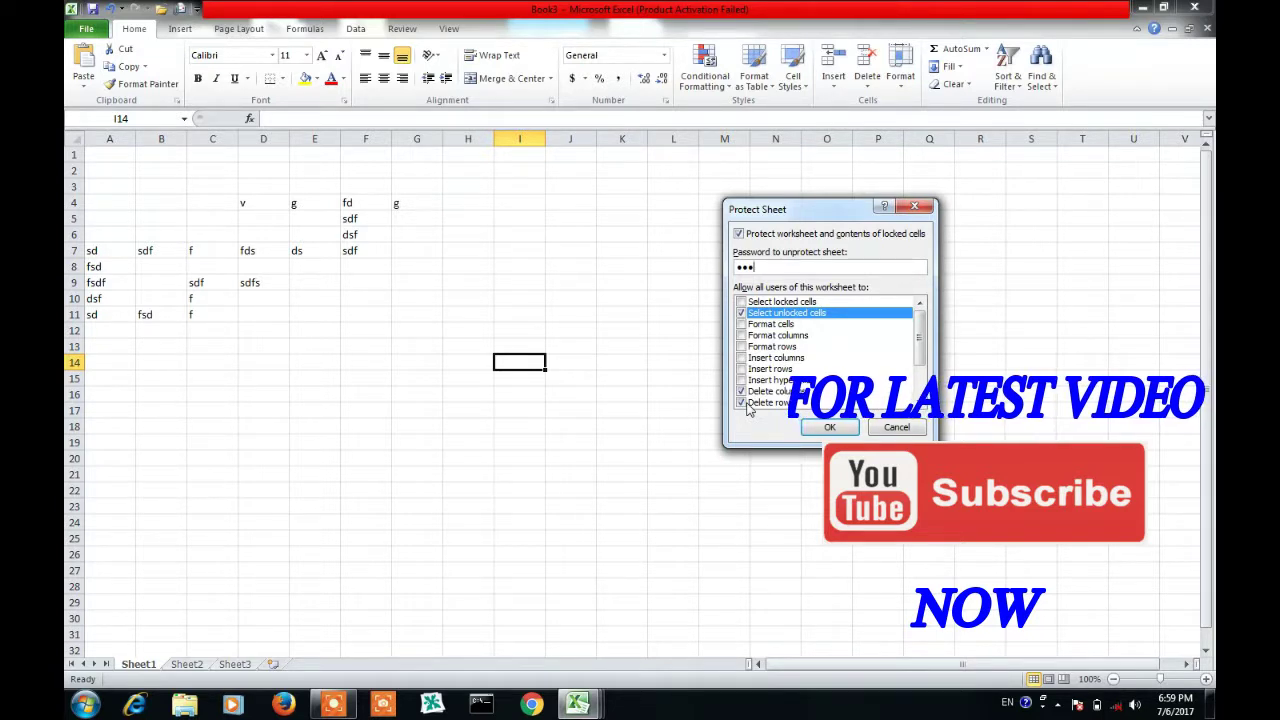
pyautogui.click(741, 301)
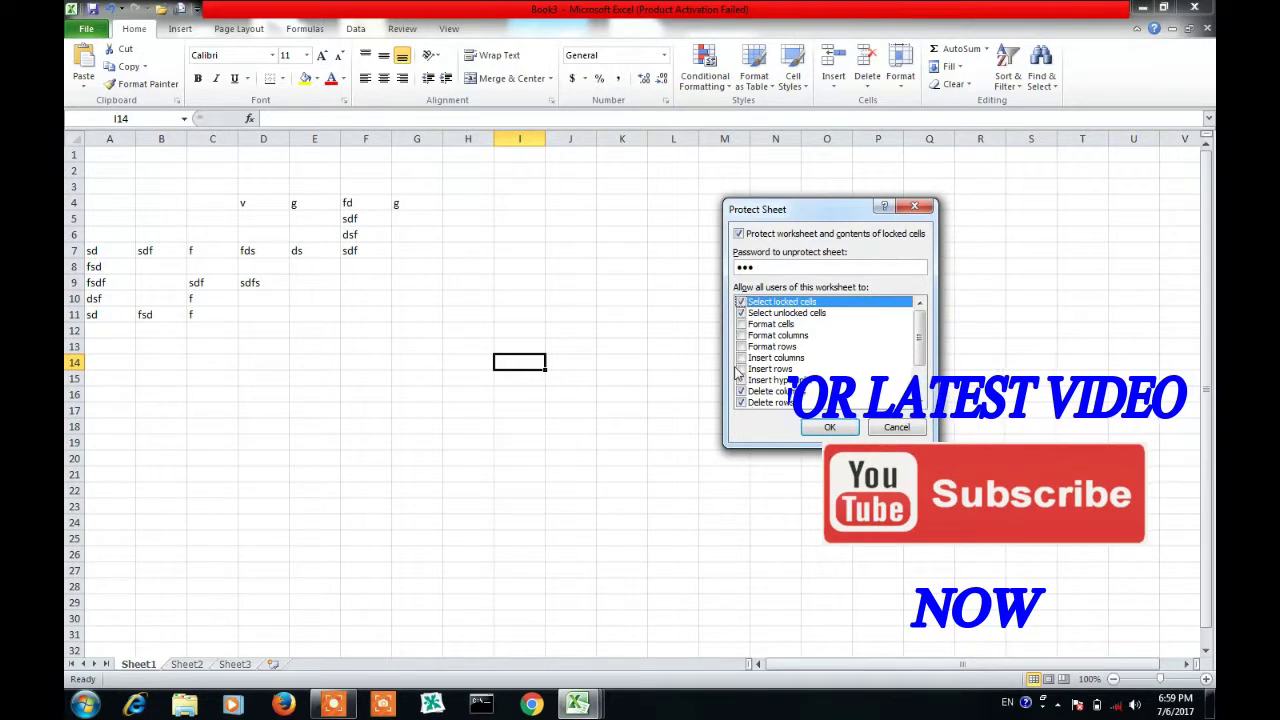
pyautogui.moveTo(919, 347)
pyautogui.mouseDown()
pyautogui.moveTo(919, 390)
pyautogui.moveTo(922, 335)
pyautogui.mouseUp()
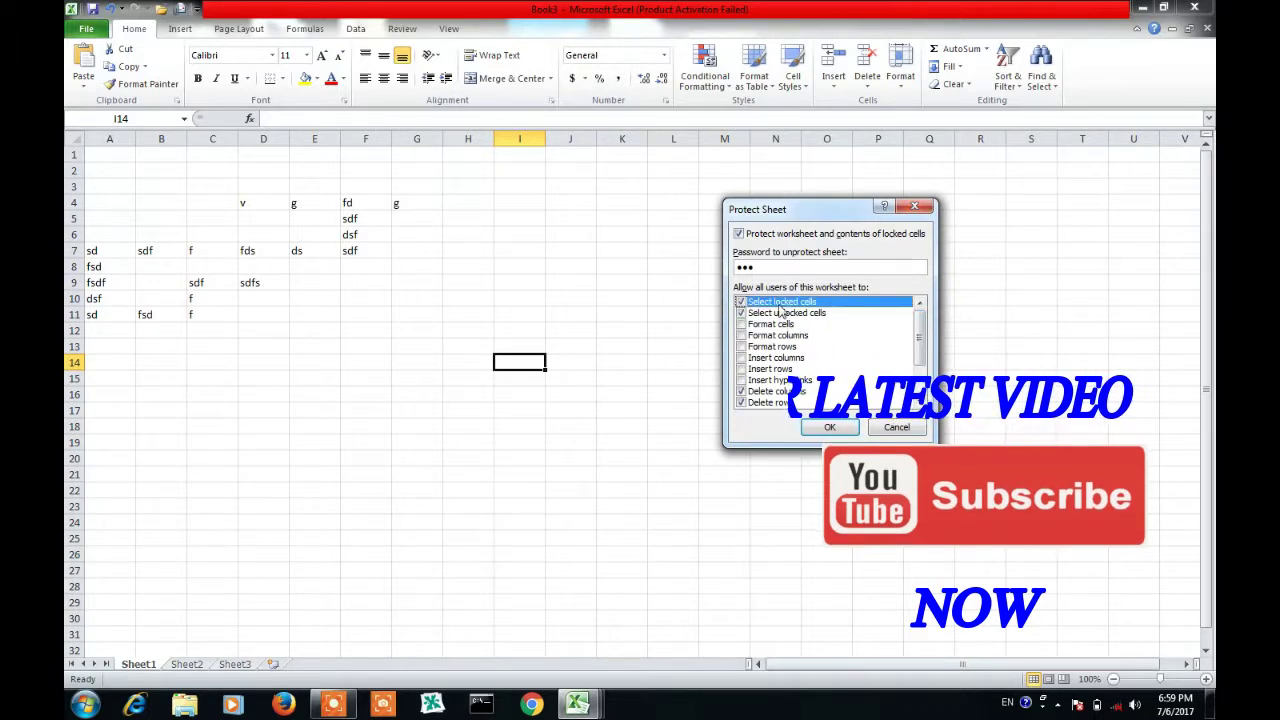
pyautogui.click(829, 427)
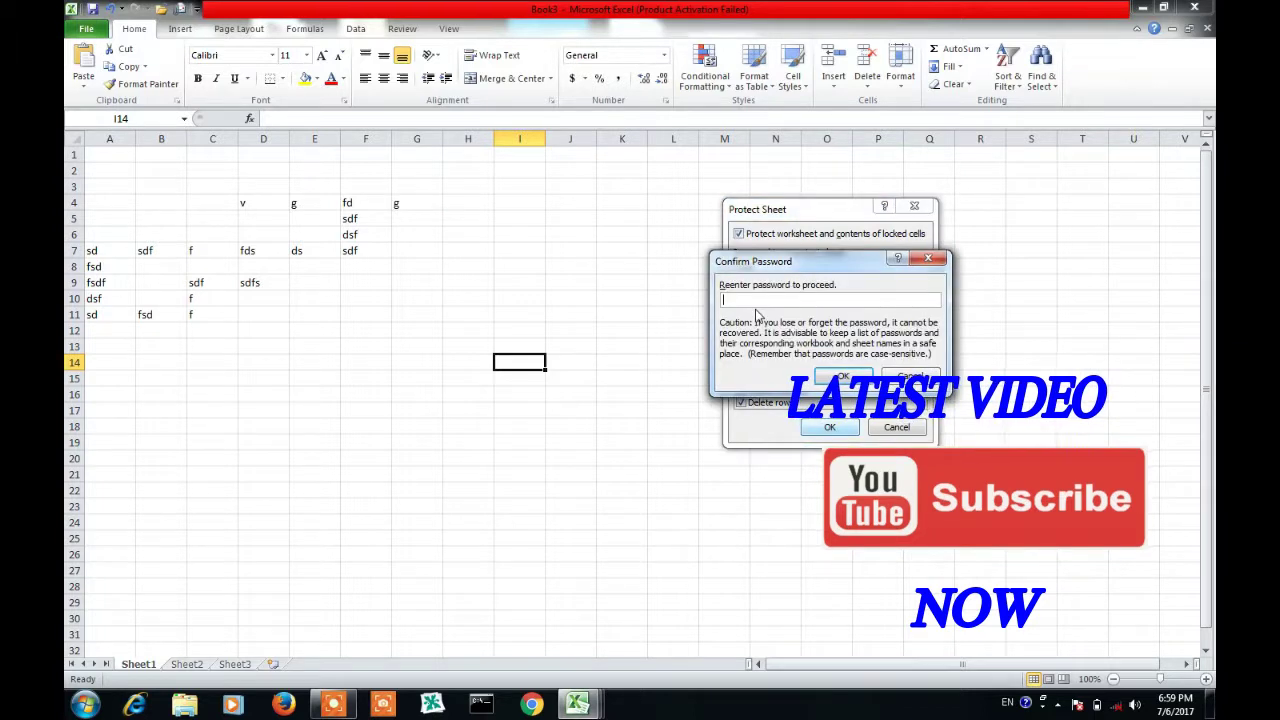
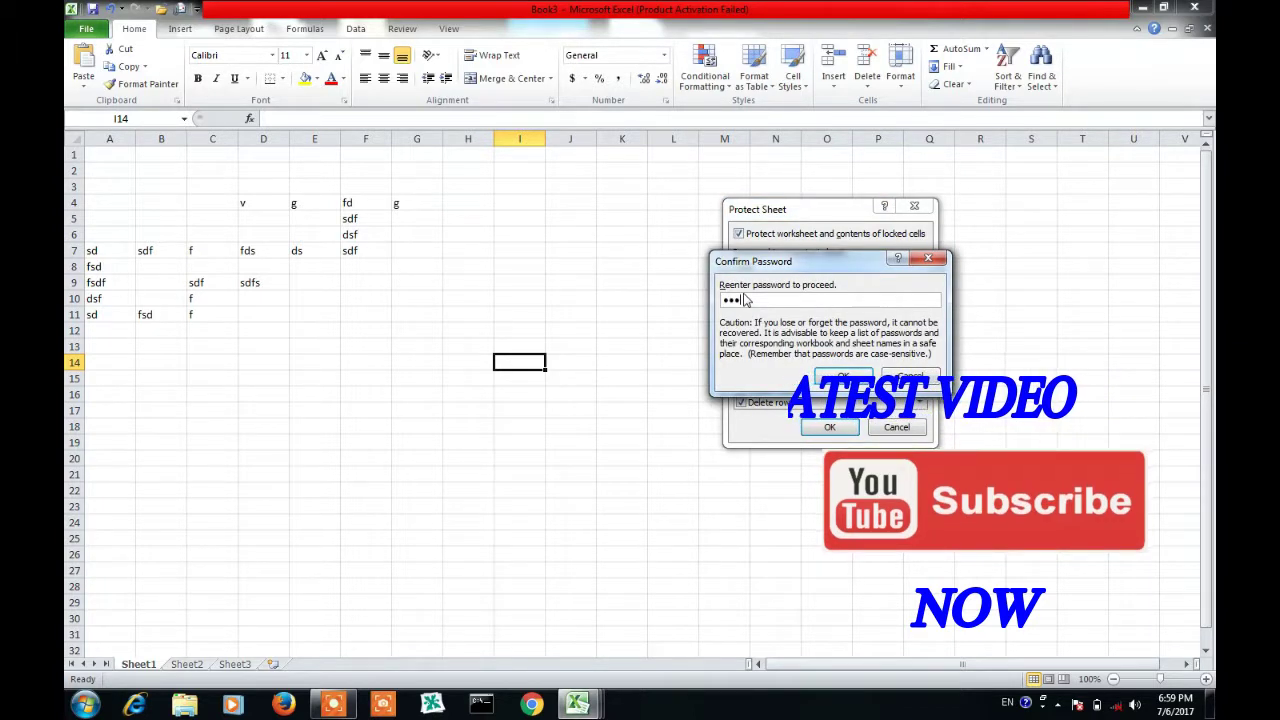
pyautogui.press('Return')
pyautogui.click(620, 306)
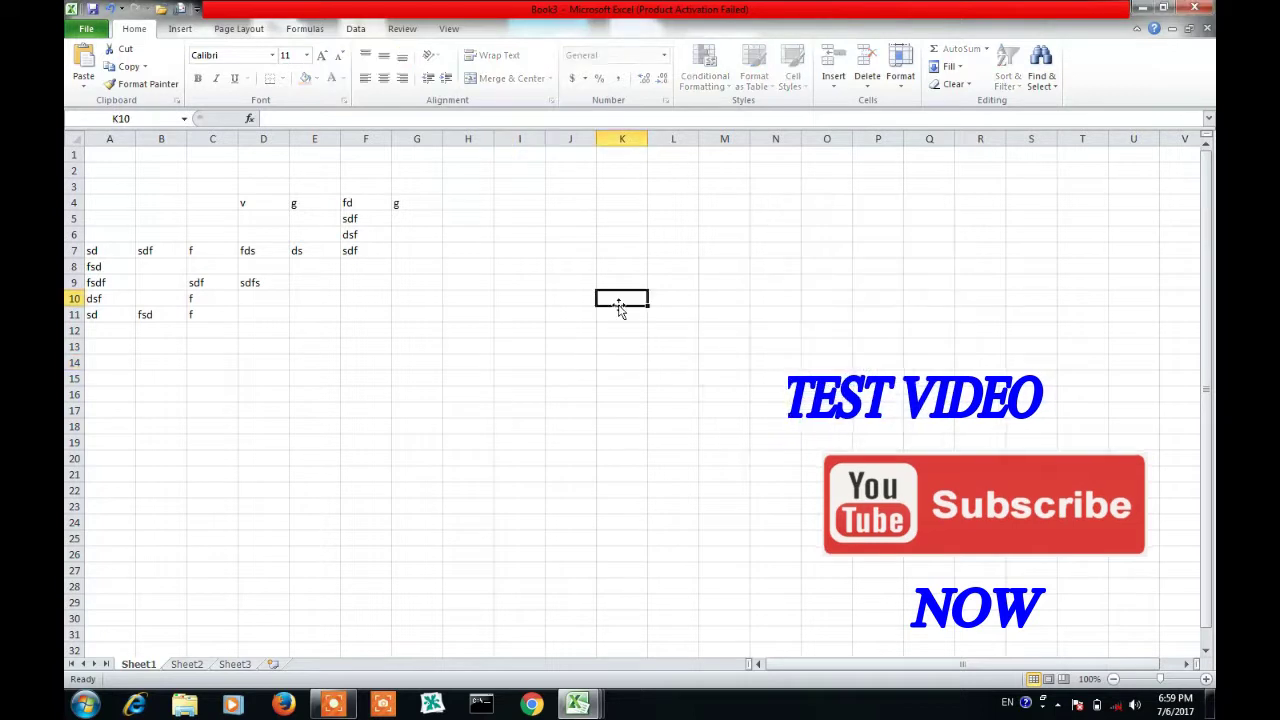
pyautogui.doubleClick(620, 310)
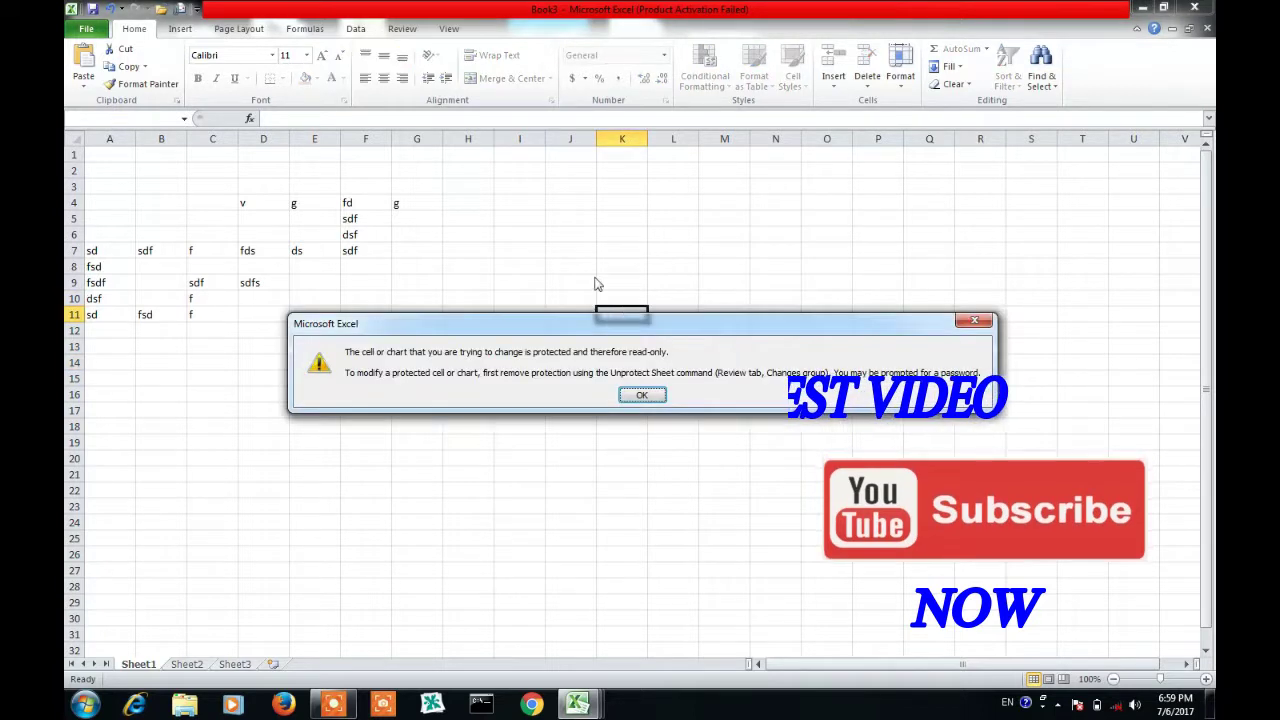
pyautogui.press('Return')
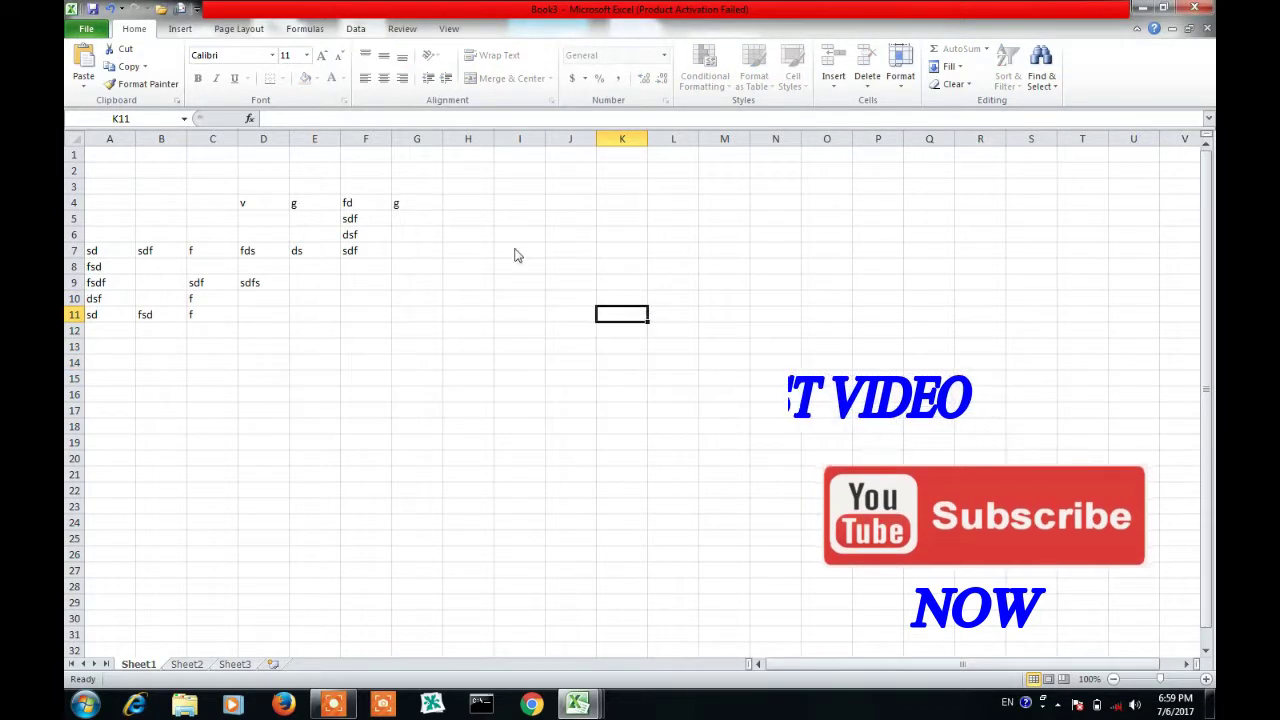
pyautogui.doubleClick(514, 252)
pyautogui.click(641, 398)
pyautogui.click(522, 333)
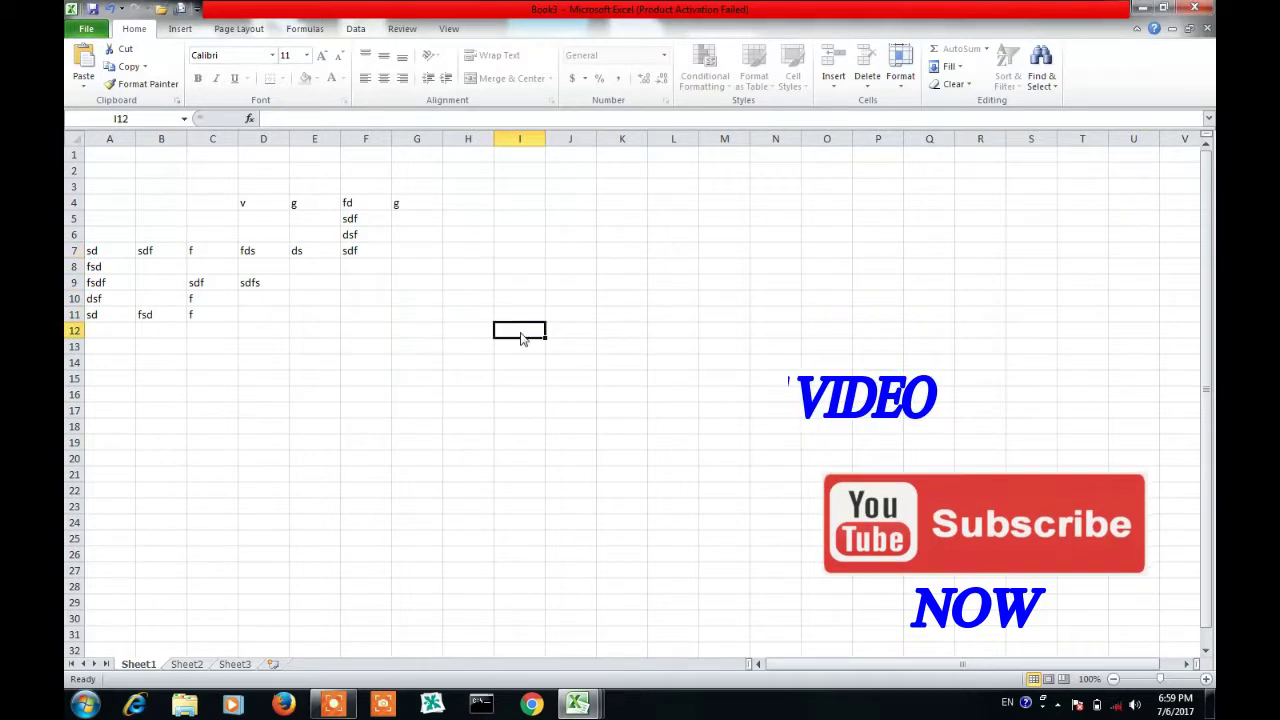
pyautogui.doubleClick(522, 333)
pyautogui.click(636, 395)
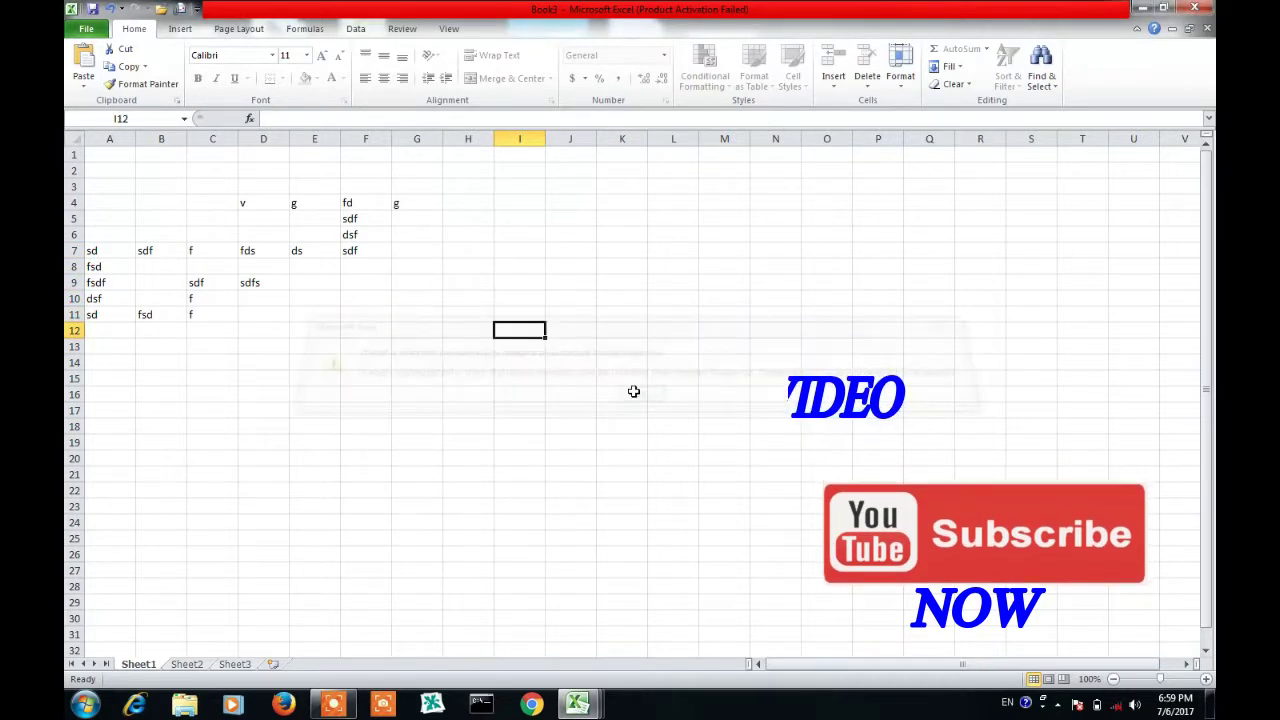
pyautogui.press('Delete')
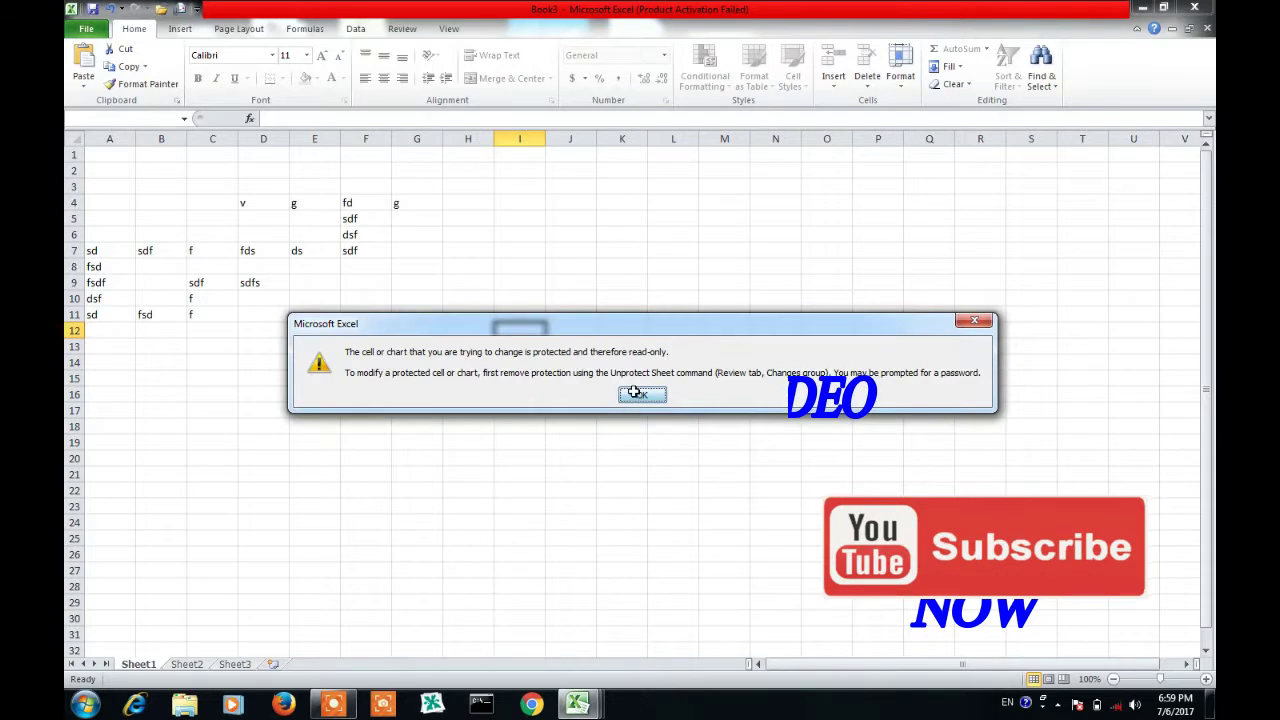
pyautogui.click(641, 396)
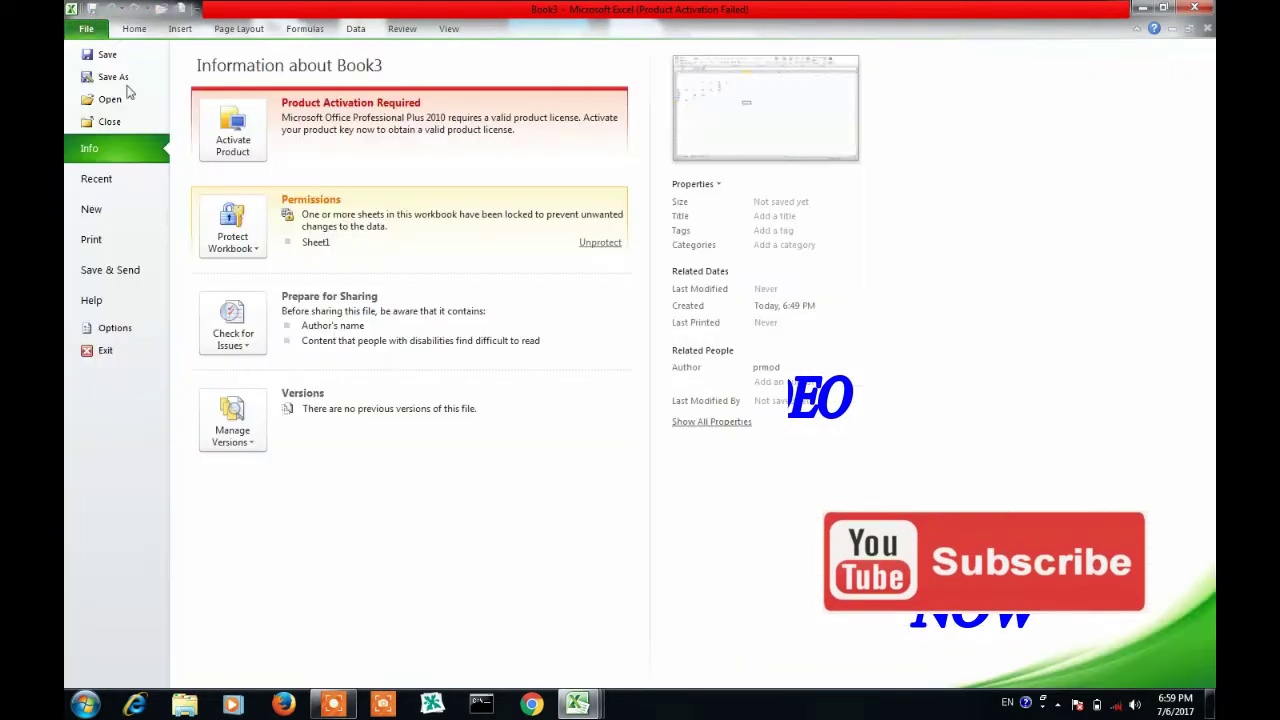
# - Choose to unprotect Sheet1 under Protect Workbook on the Info page and type the sheet password
pyautogui.click(86, 28)
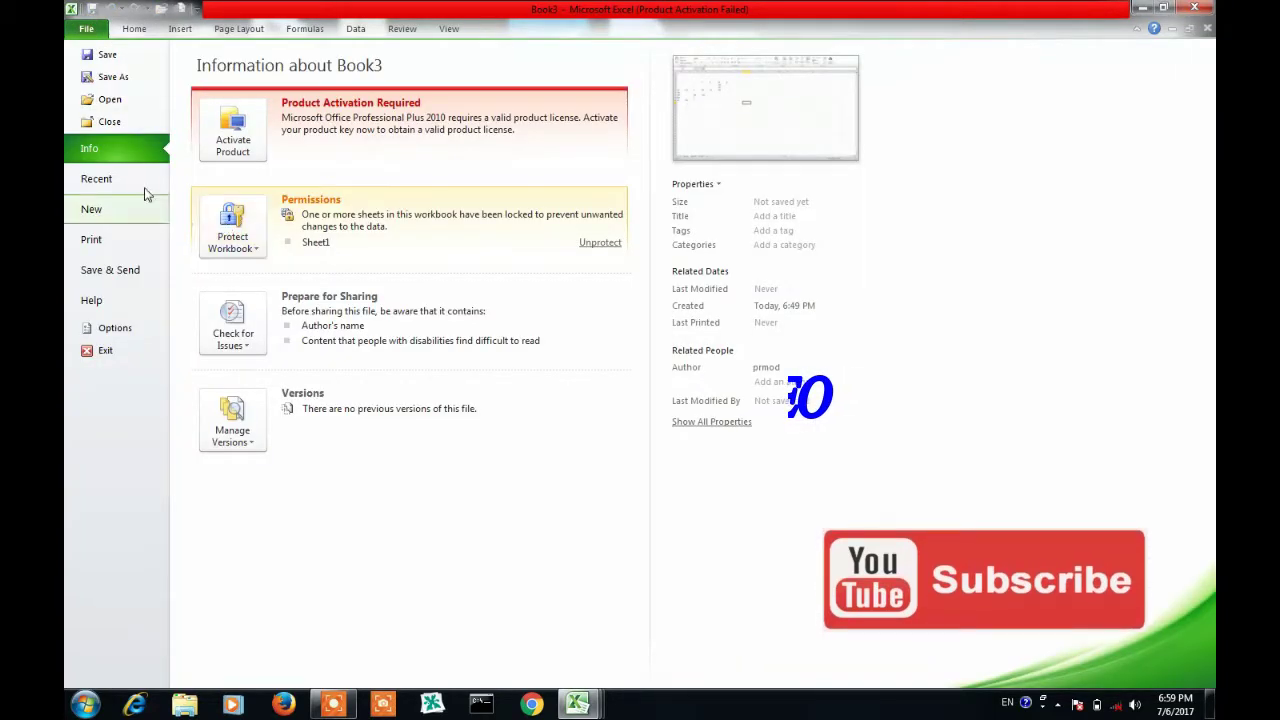
pyautogui.click(240, 258)
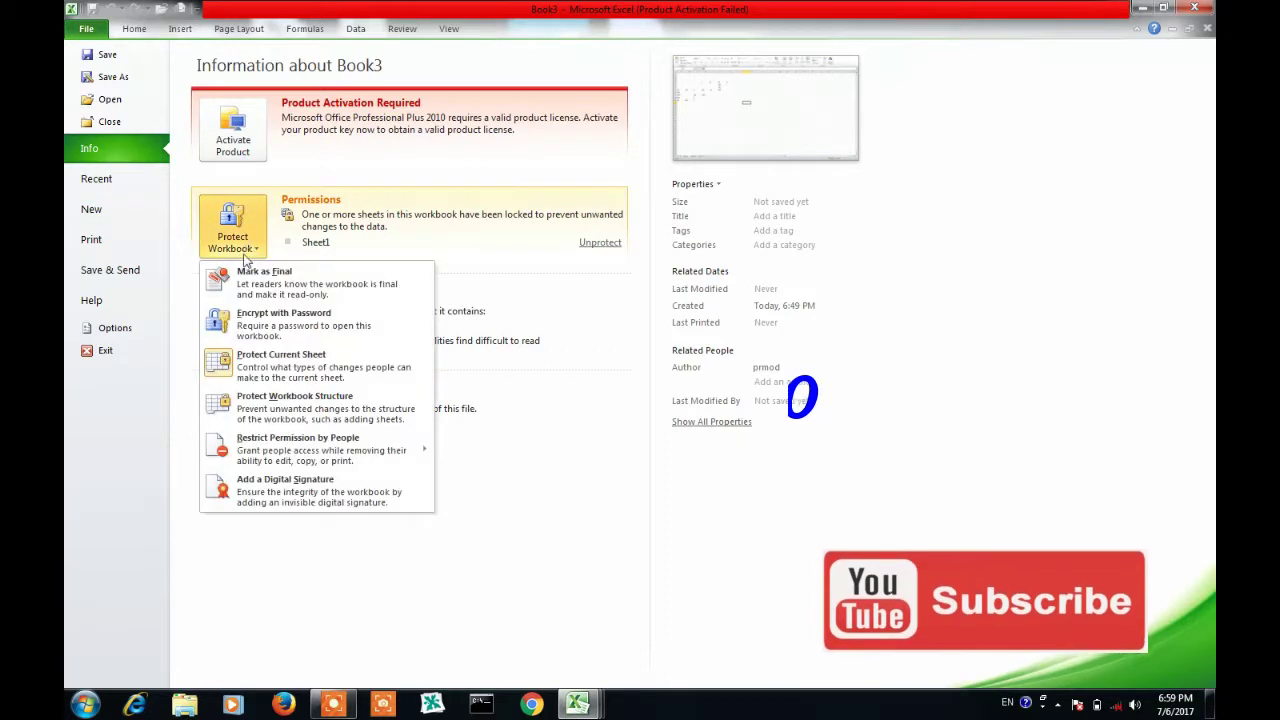
pyautogui.click(244, 363)
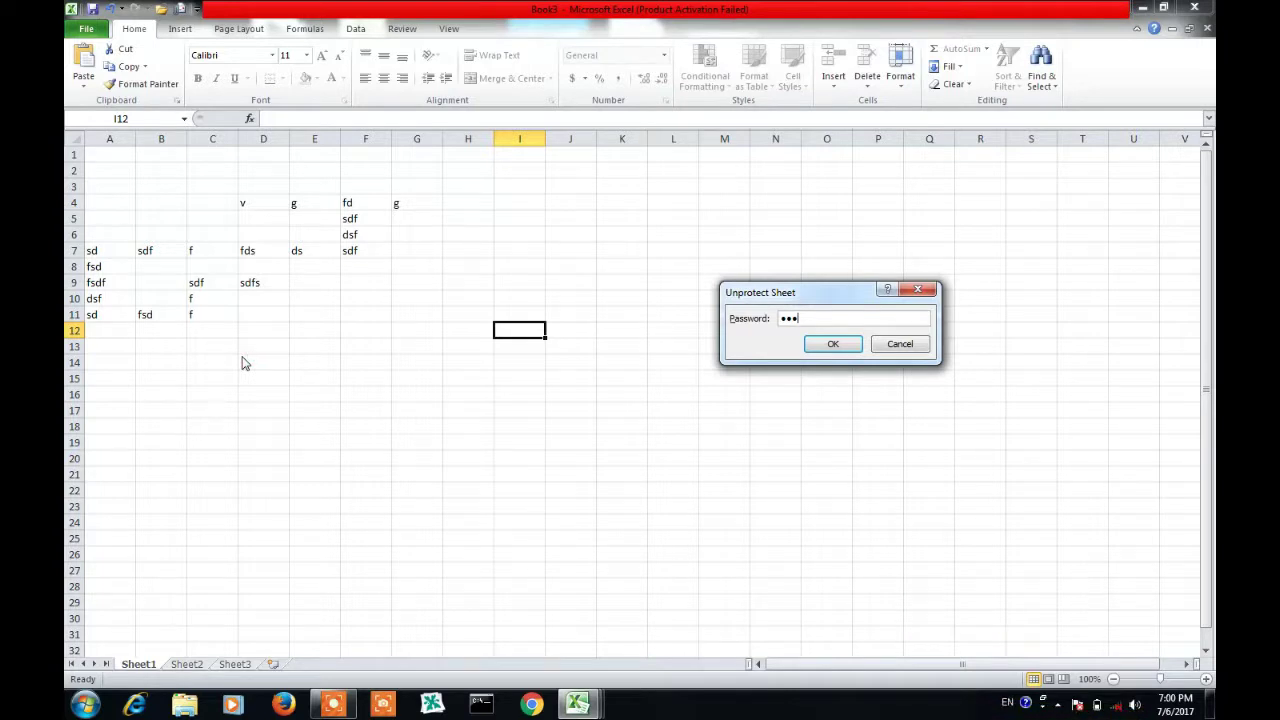
# - Confirm unprotecting Sheet1 and enter 't' and 'tre tre t' starting at E10
pyautogui.press('Return')
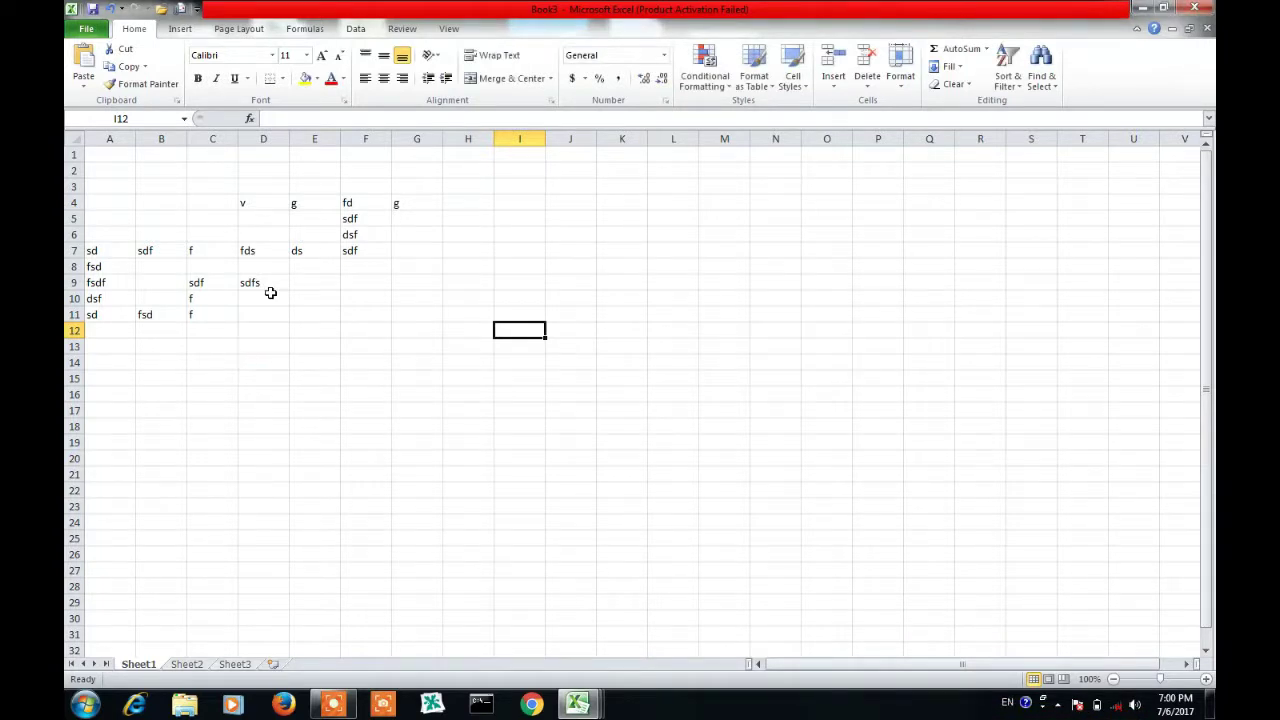
pyautogui.press('Right')
pyautogui.write('t')
pyautogui.press('Return')
pyautogui.write('t')
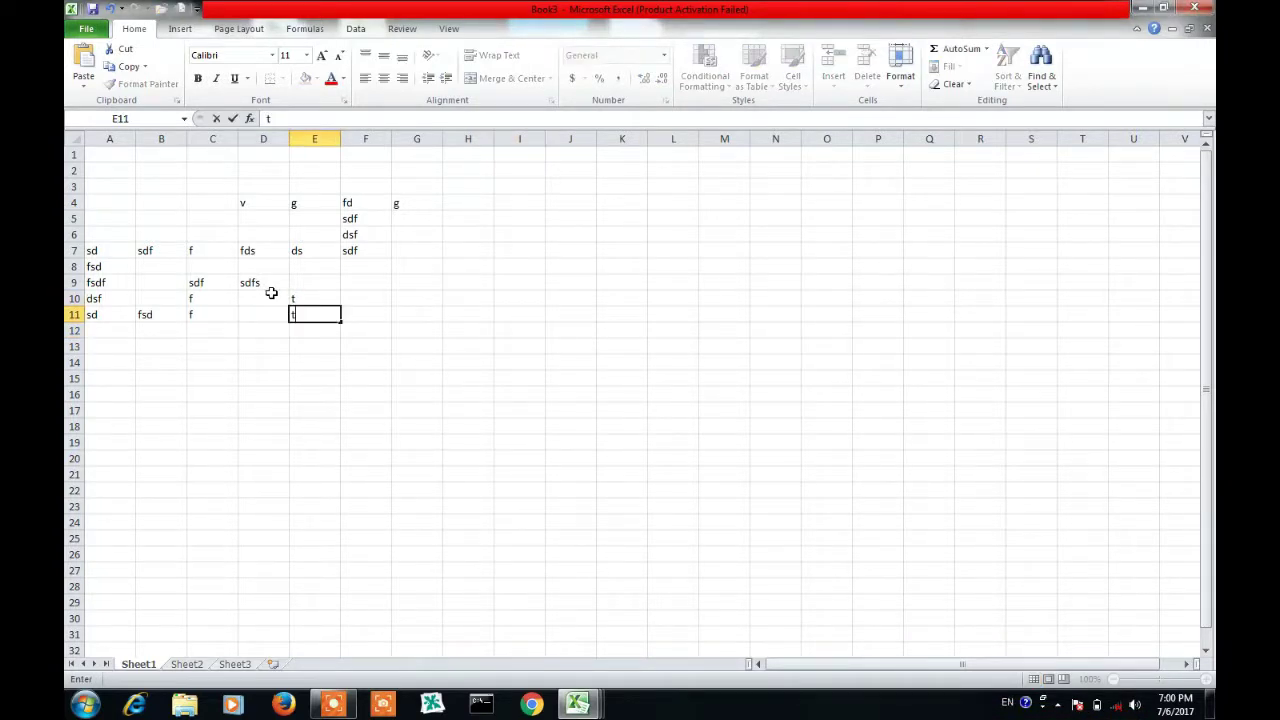
pyautogui.write('re tre t')
# - Fill cells down to row 22 with entries like 'tre', 'ert' and 'ertert'
pyautogui.press('Home')
pyautogui.write('t\tre\tret\tt\tet ert ertert er')
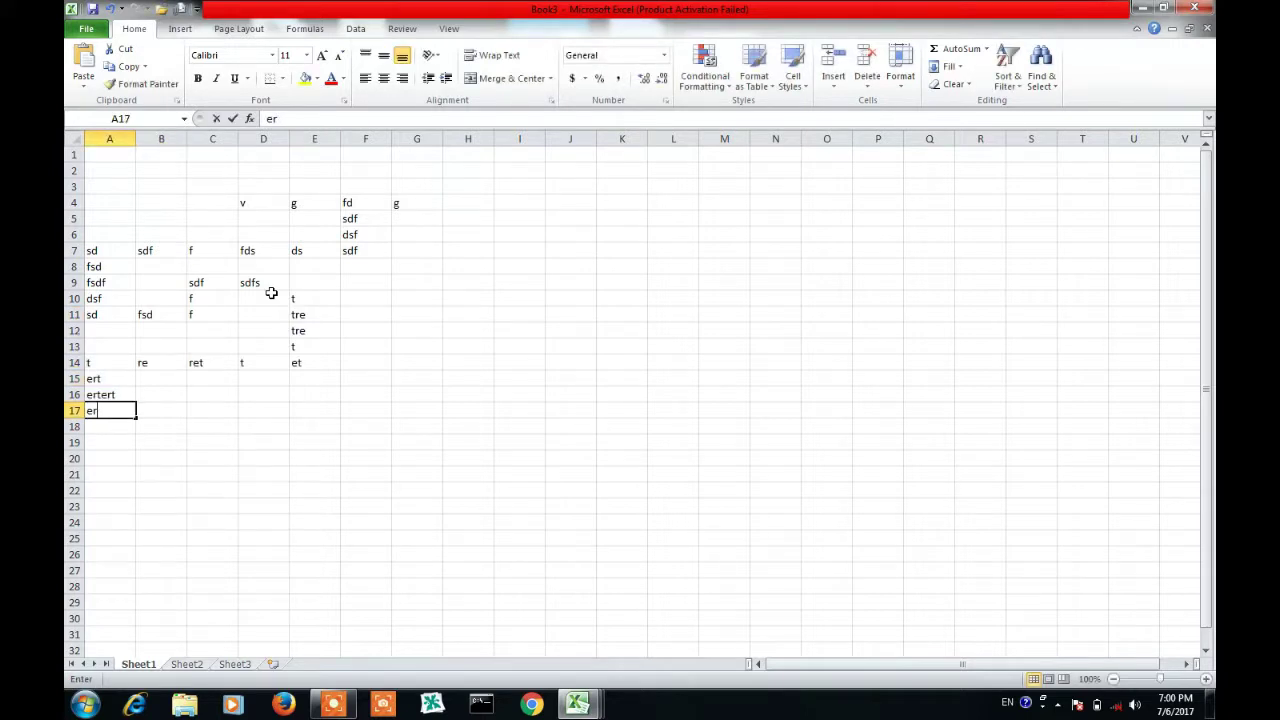
pyautogui.write(' ert ert tre\ttre\tt\tt\tertert')
pyautogui.press('Up')
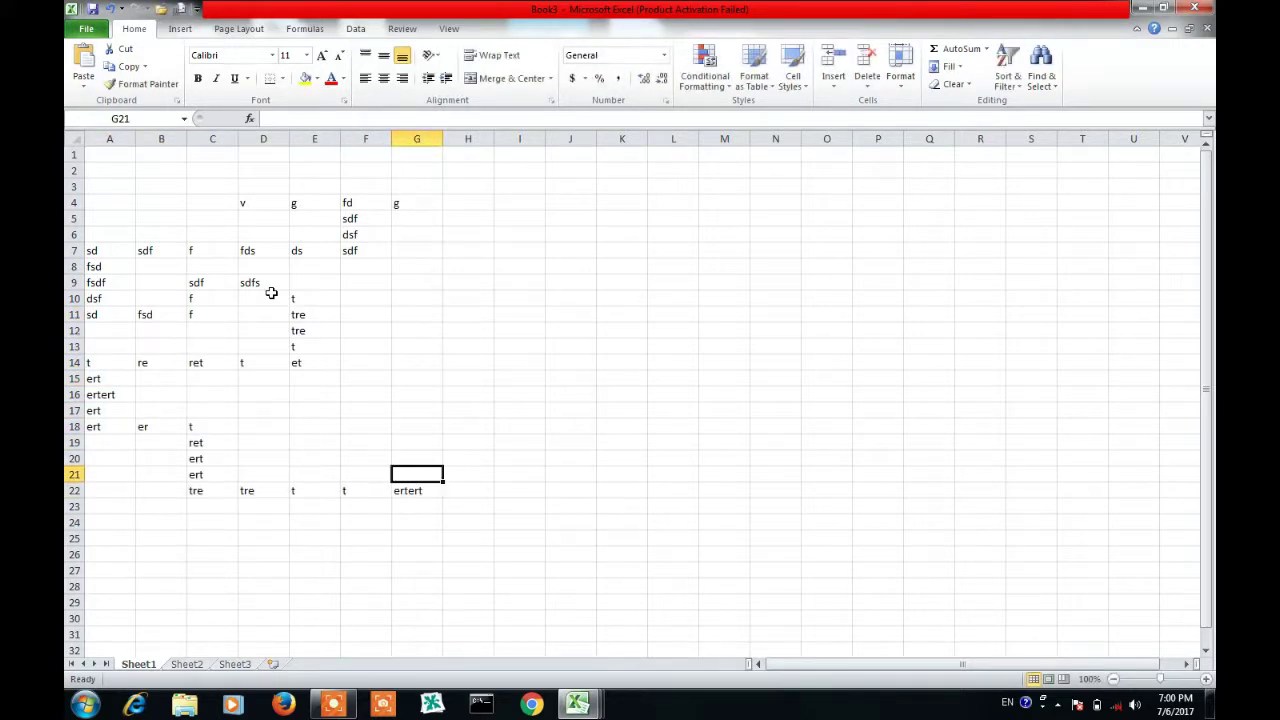
pyautogui.write('t')
pyautogui.click(327, 707)
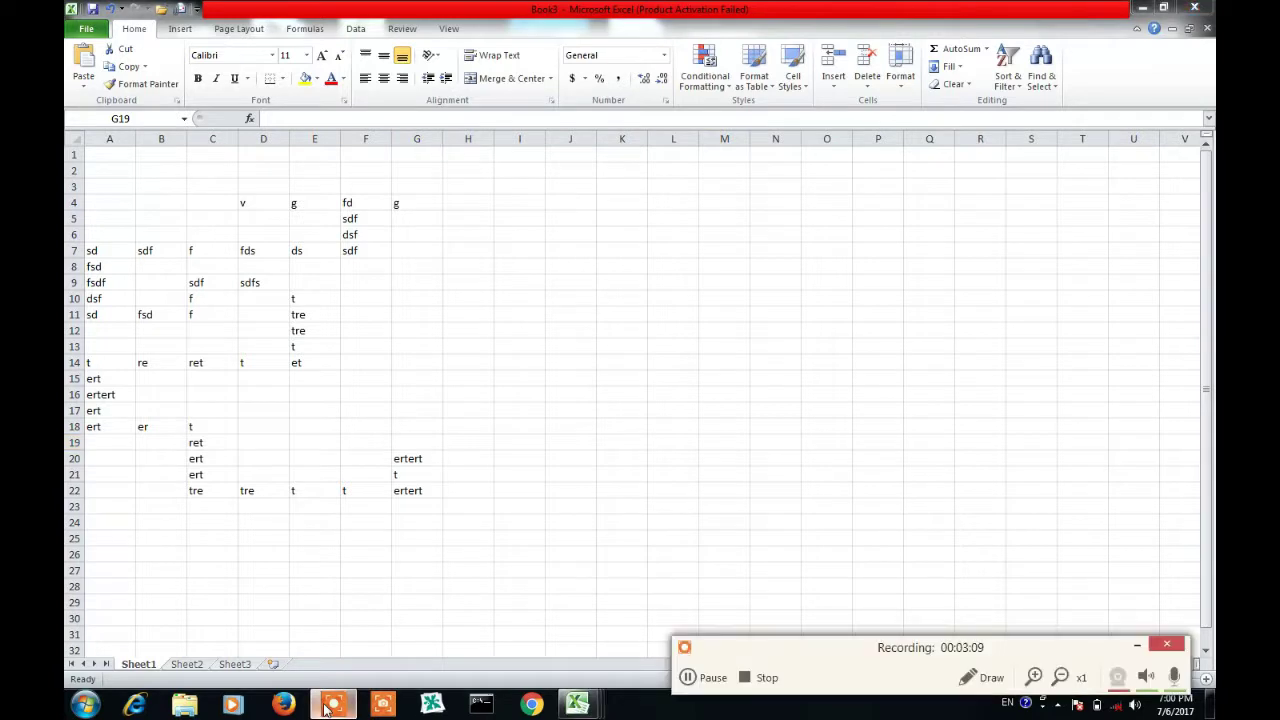